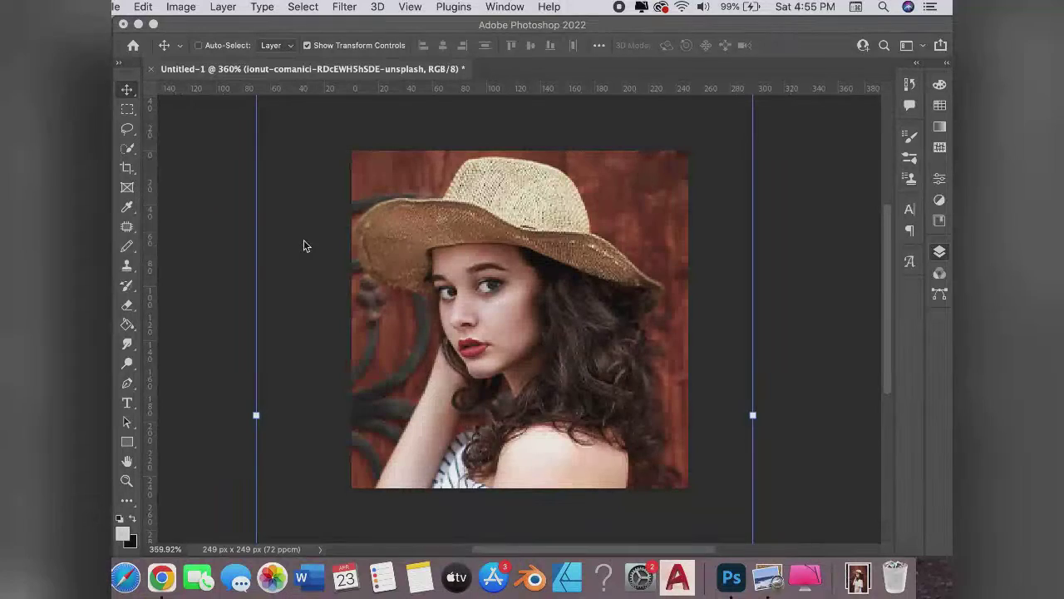
Select the Background layer, set the Pencil to 1 px Hard Round, and set foreground #090909.
key(F7)
click(765, 372)
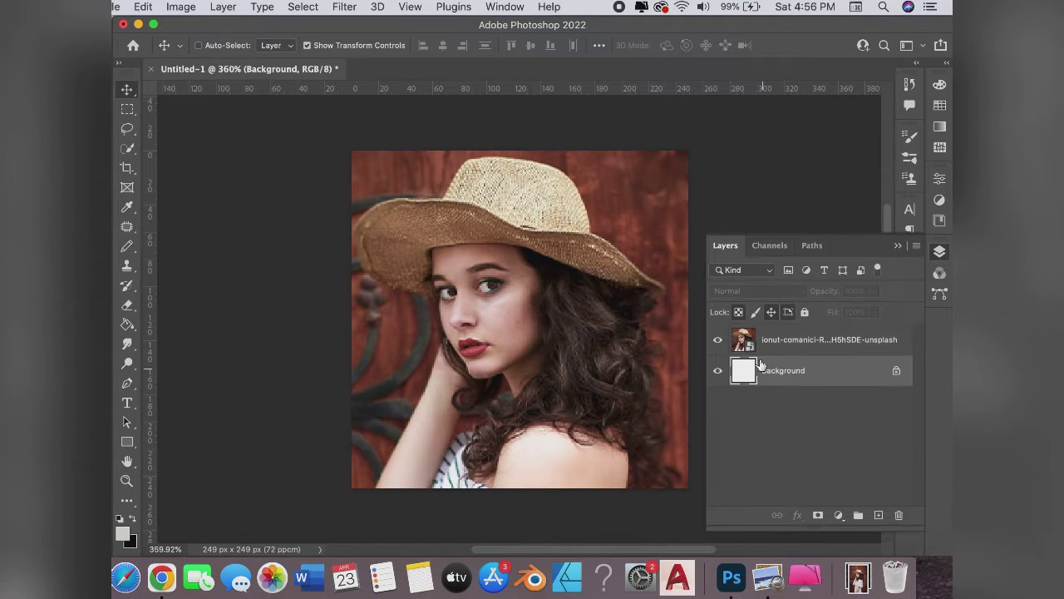
click(127, 247)
click(222, 48)
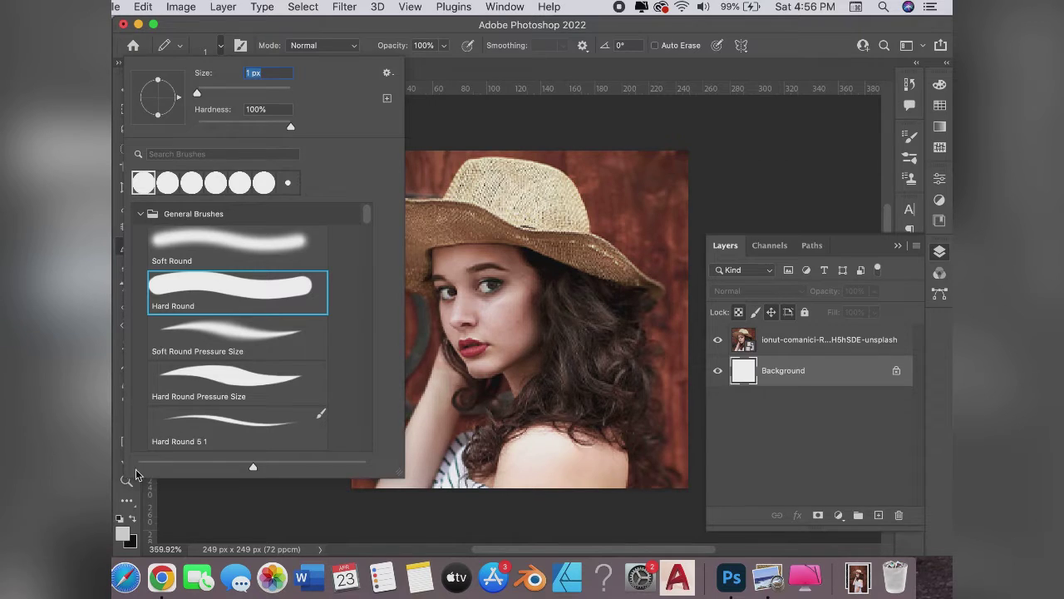
click(123, 533)
text(09090)
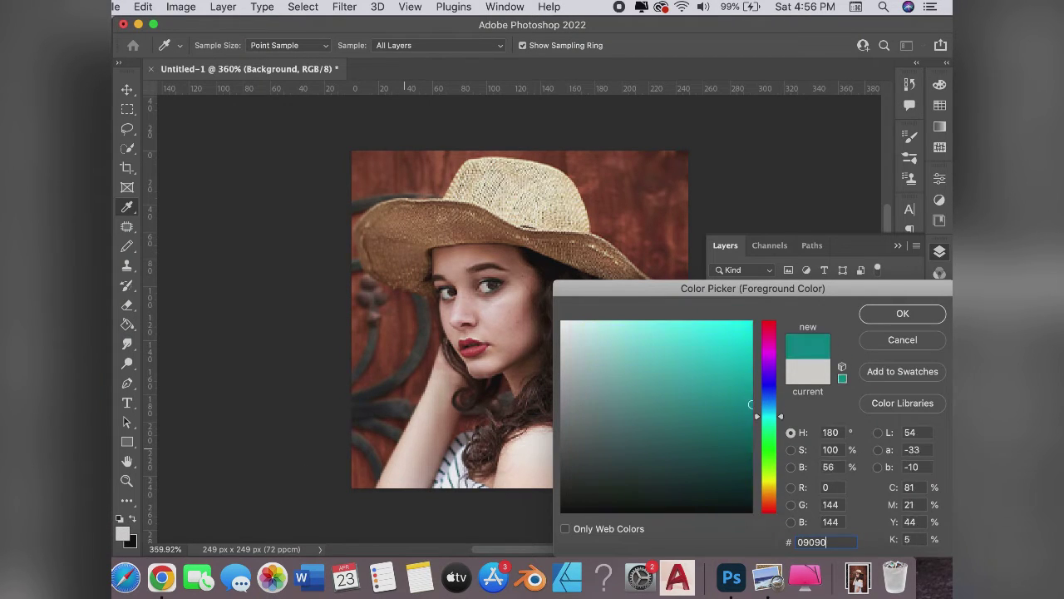
text(9)
click(902, 313)
click(899, 246)
With the Pen tool, zoom into the right eye and place the first anchor at its corner.
scroll(466, 306, up, 2)
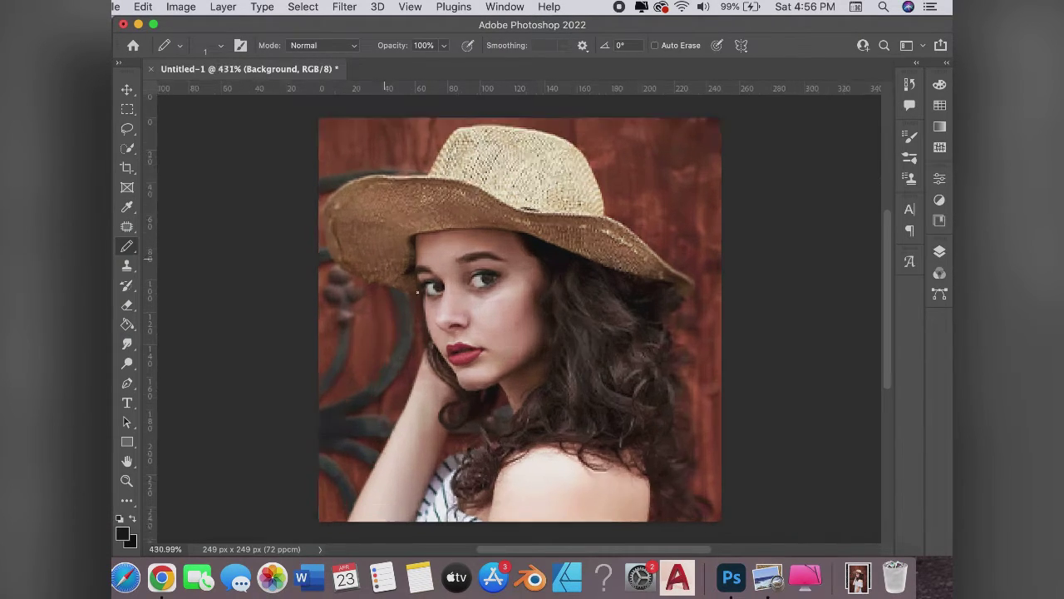
scroll(418, 291, up, 3)
key(p)
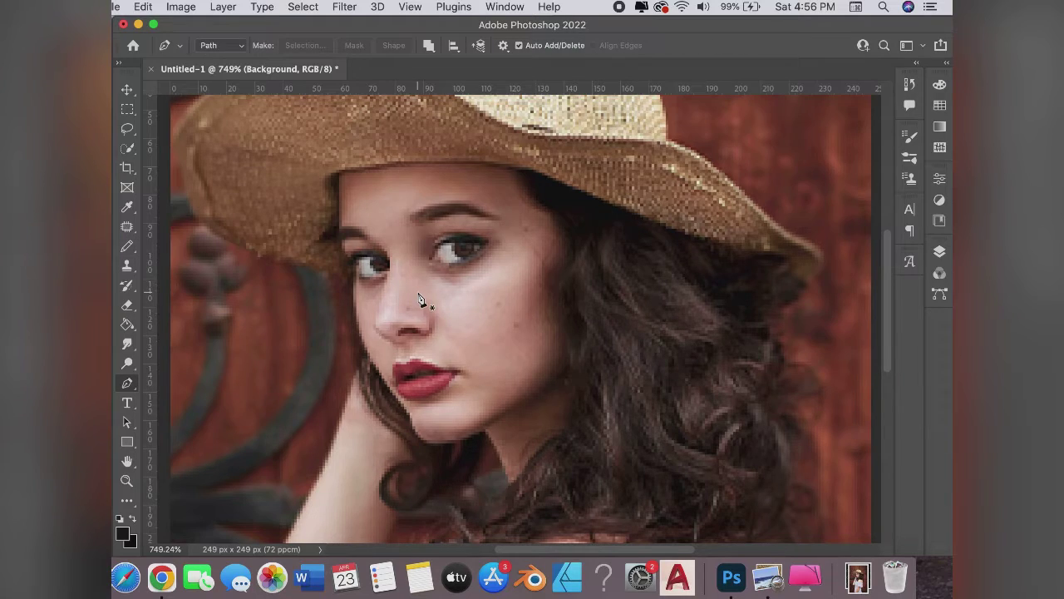
scroll(418, 299, up, 2)
scroll(419, 299, up, 2)
scroll(419, 299, up, 2)
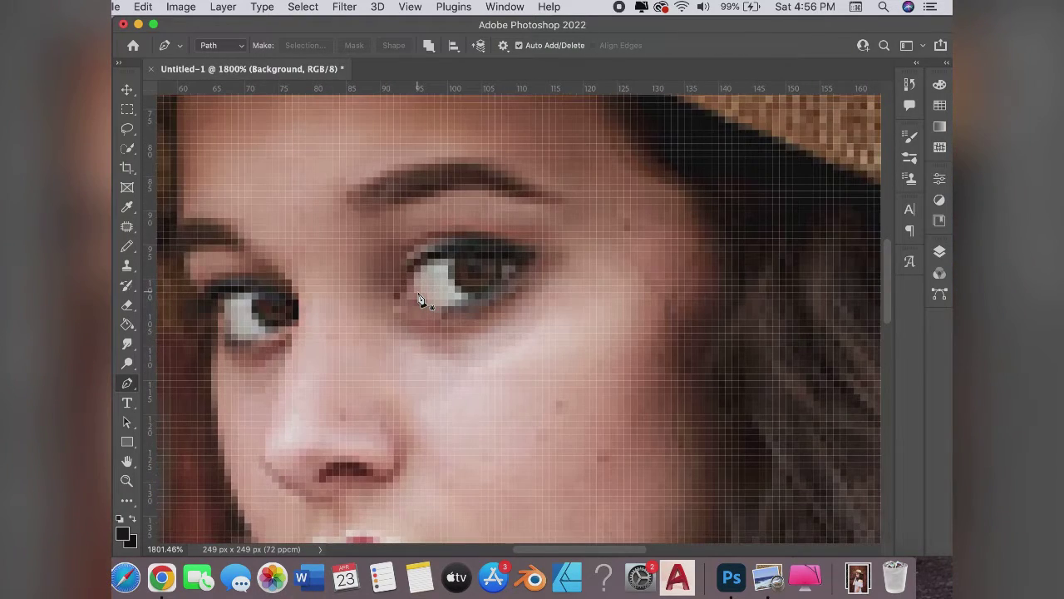
scroll(418, 299, up, 1)
scroll(419, 300, up, 1)
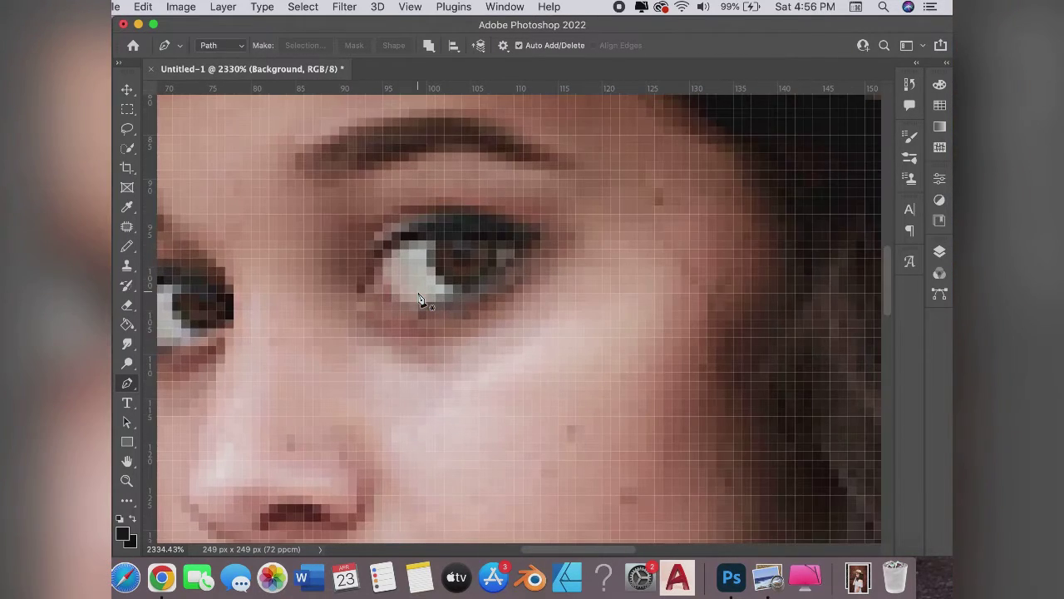
click(357, 284)
Outline the right eye's upper and lower lids, then add a curved line between its corners.
drag(531, 241, 676, 298)
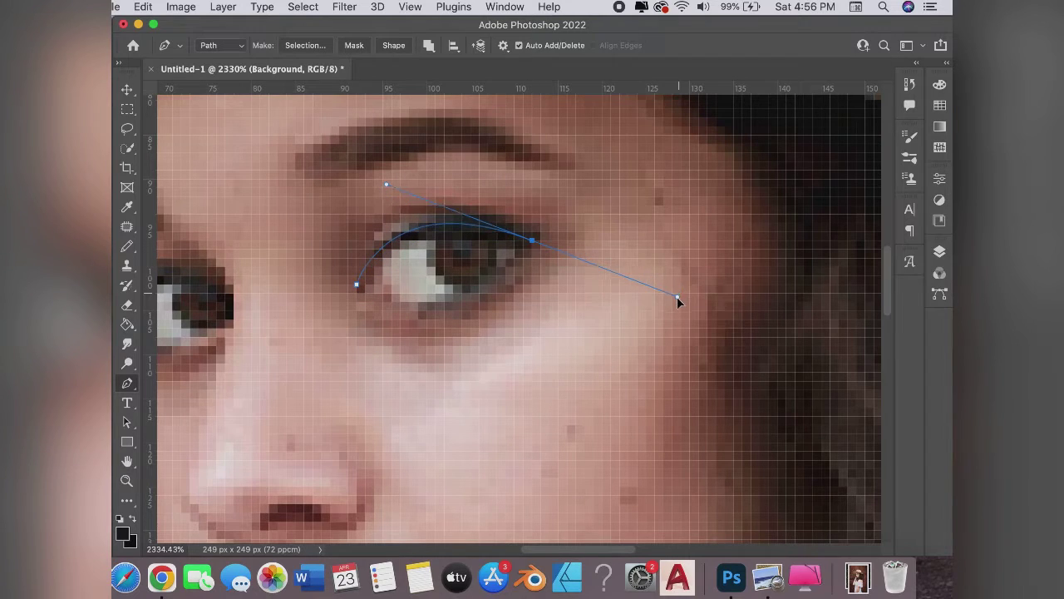
alt+click(532, 241)
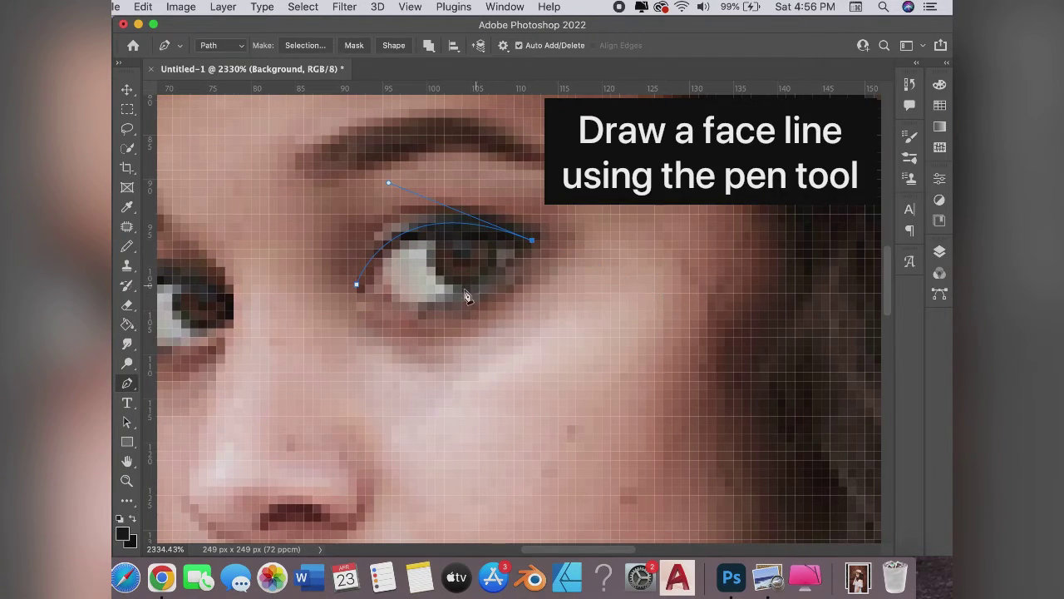
mouse_move(476, 307)
mouse_down()
mouse_move(324, 297)
mouse_move(280, 257)
mouse_up()
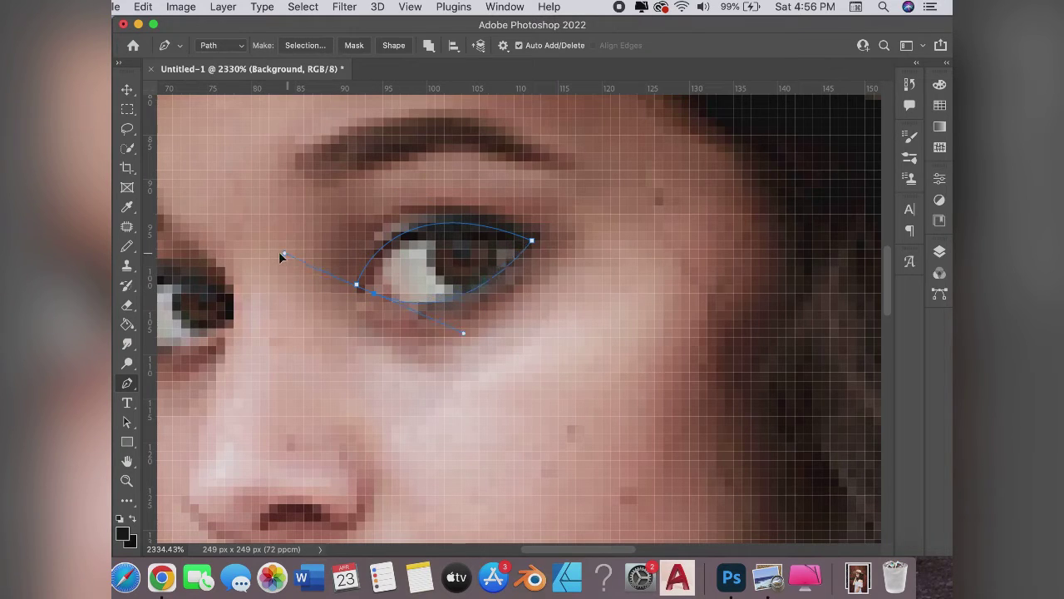
key(Return)
click(366, 232)
drag(533, 232, 629, 276)
alt+click(546, 242)
Trace a curved pen path along the bottom and top edges of the right eyebrow.
scroll(416, 191, up, 3)
click(314, 199)
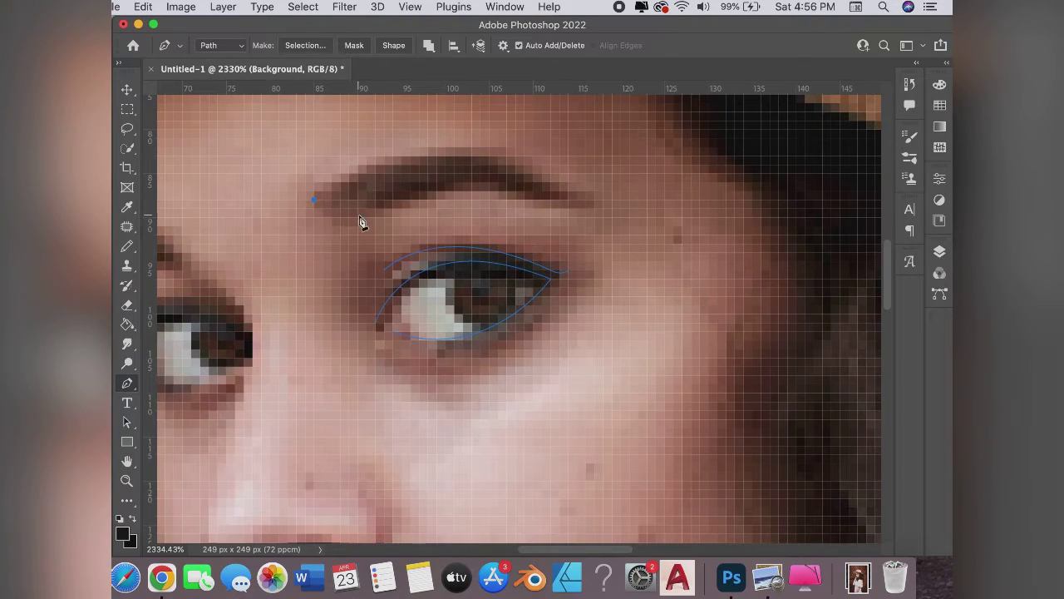
drag(489, 181, 508, 190)
drag(576, 199, 596, 200)
drag(472, 148, 443, 150)
drag(274, 238, 516, 213)
Trace the left eyebrow and the profile line down around the nose tip to the nostril.
scroll(411, 166, right, 1)
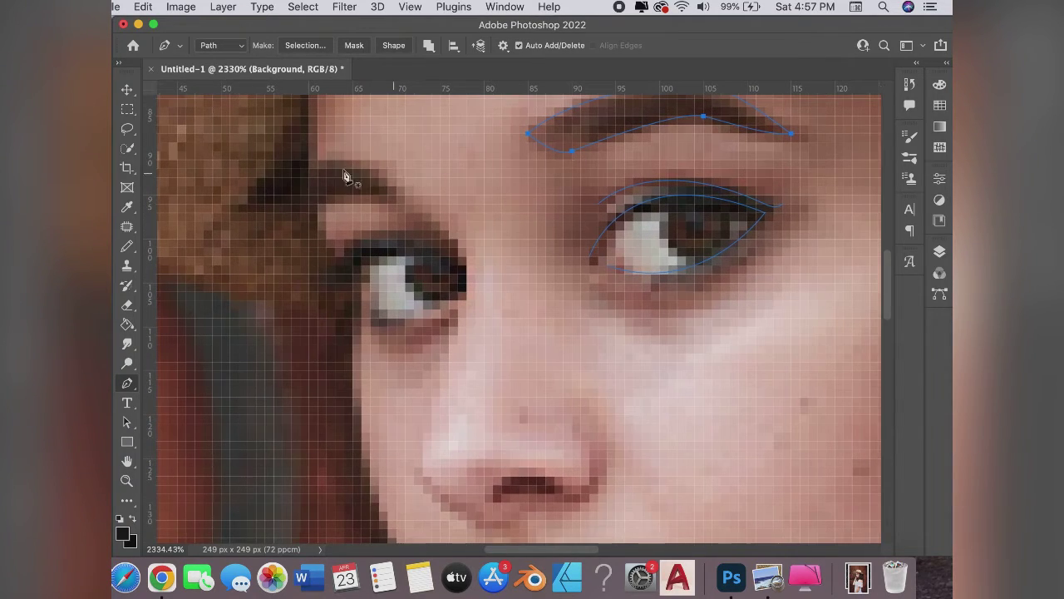
click(309, 159)
drag(368, 156, 374, 164)
mouse_move(475, 283)
mouse_down()
mouse_move(393, 383)
mouse_move(401, 377)
mouse_up()
mouse_move(401, 376)
mouse_down()
mouse_move(422, 374)
mouse_move(433, 347)
mouse_up()
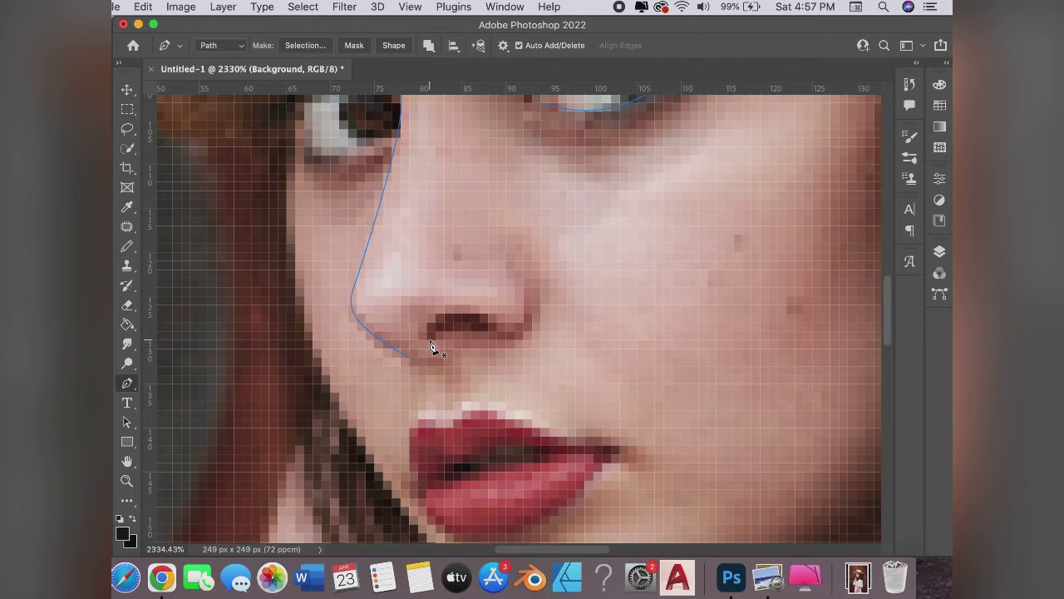
key(super+z)
key(super+z)
key(super+z)
drag(446, 366, 471, 392)
drag(454, 348, 494, 336)
click(427, 331)
Rework the left brow line, undoing the extra segment and adding an anchor near the brow.
scroll(416, 217, up, 5)
scroll(416, 216, left, 2)
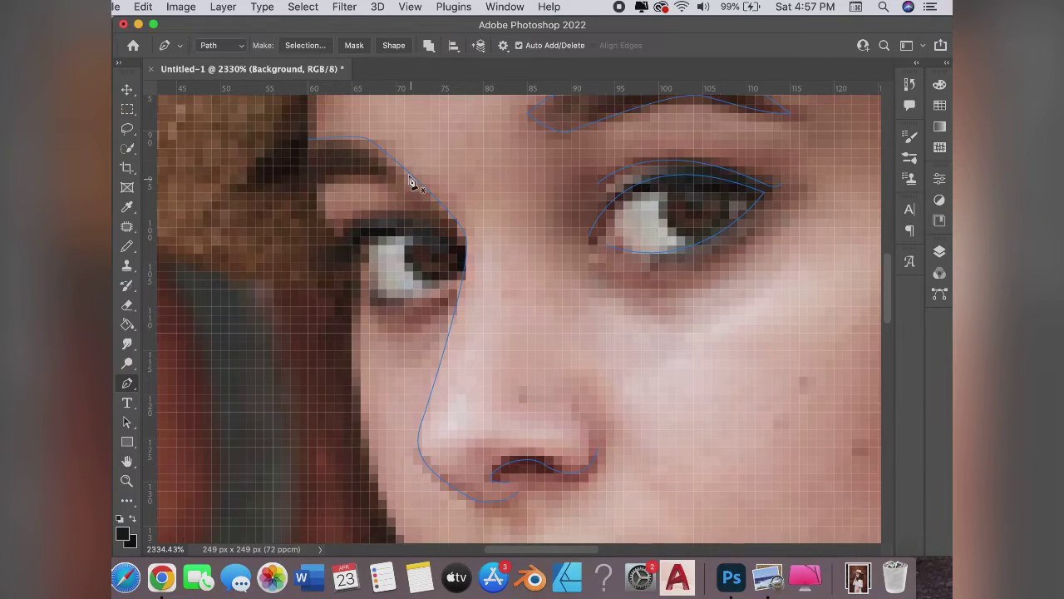
click(412, 176)
key(super+z)
key(super+z)
click(386, 156)
scroll(333, 233, right, 3)
scroll(333, 233, down, 2)
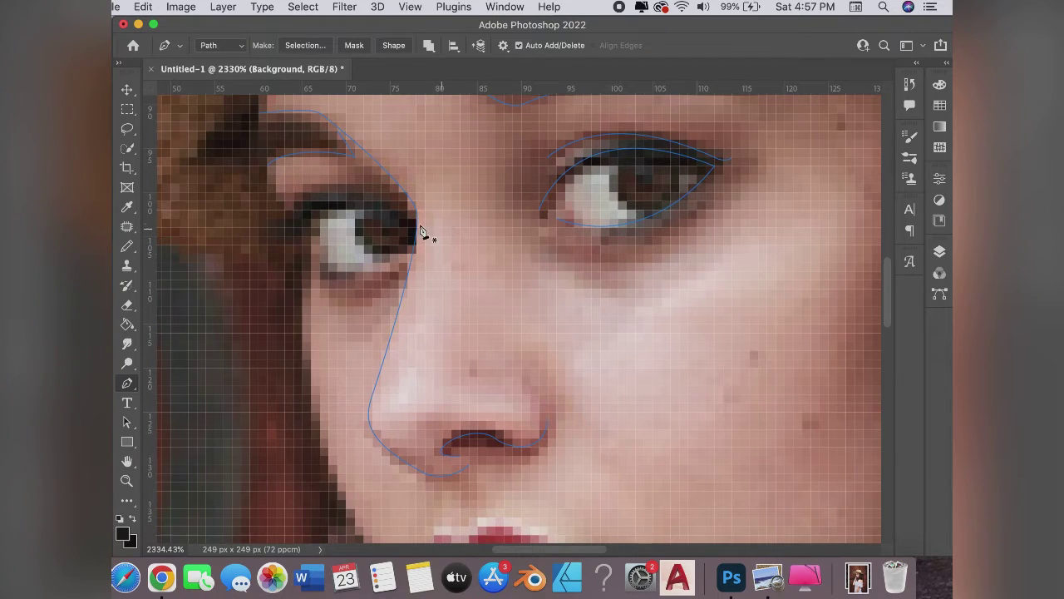
Draw a closed curved outline around the left eye, over and under the lids.
click(416, 222)
drag(295, 218, 231, 265)
drag(364, 280, 321, 284)
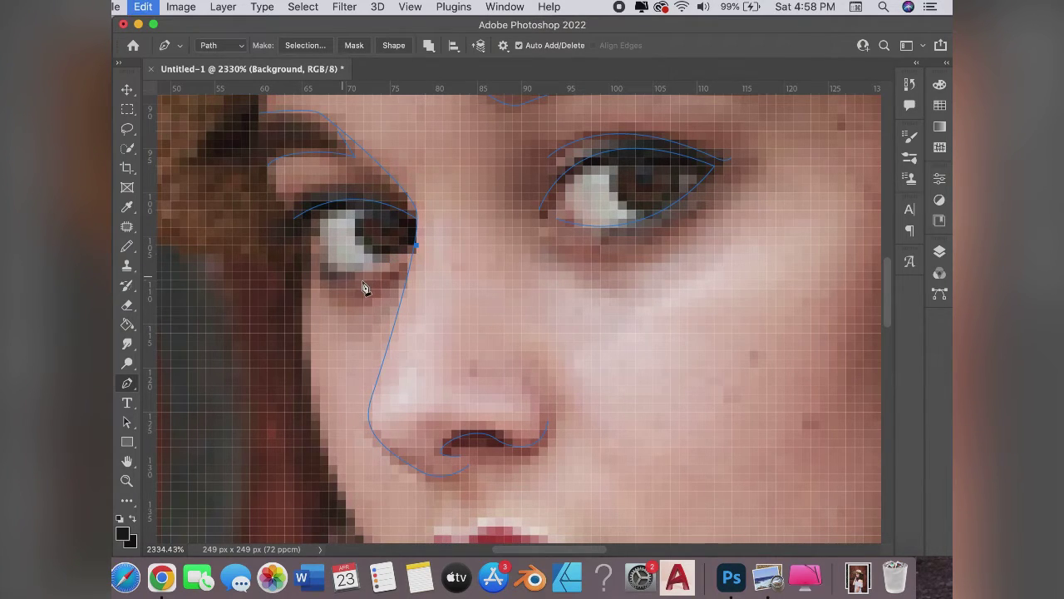
key(super+z)
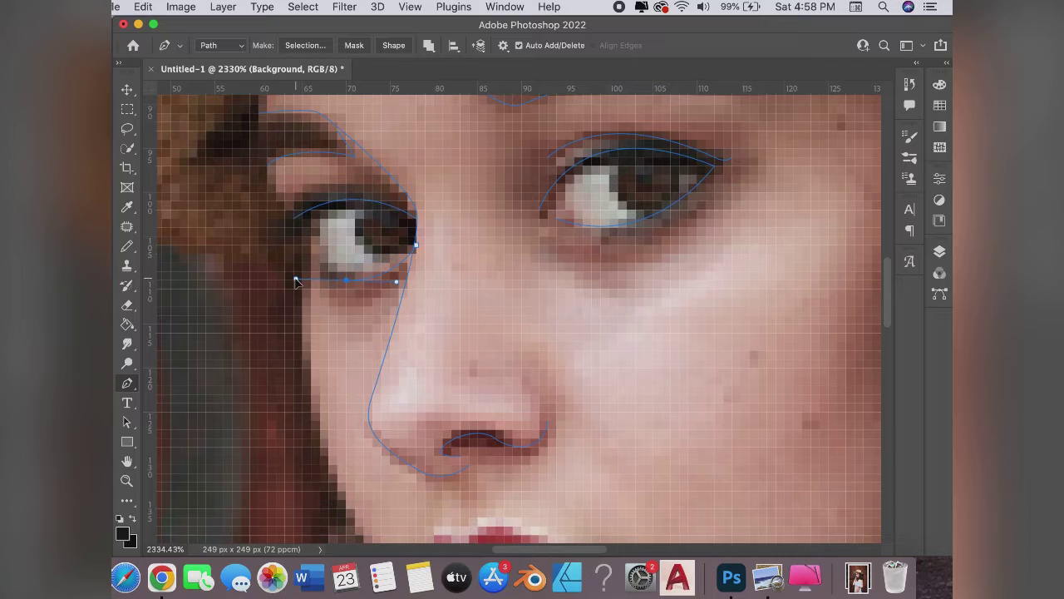
drag(287, 280, 321, 282)
mouse_move(302, 220)
mouse_down()
mouse_move(304, 206)
mouse_move(268, 190)
mouse_up()
key(Escape)
Zoom the view in toward the mouth.
scroll(335, 215, down, 5)
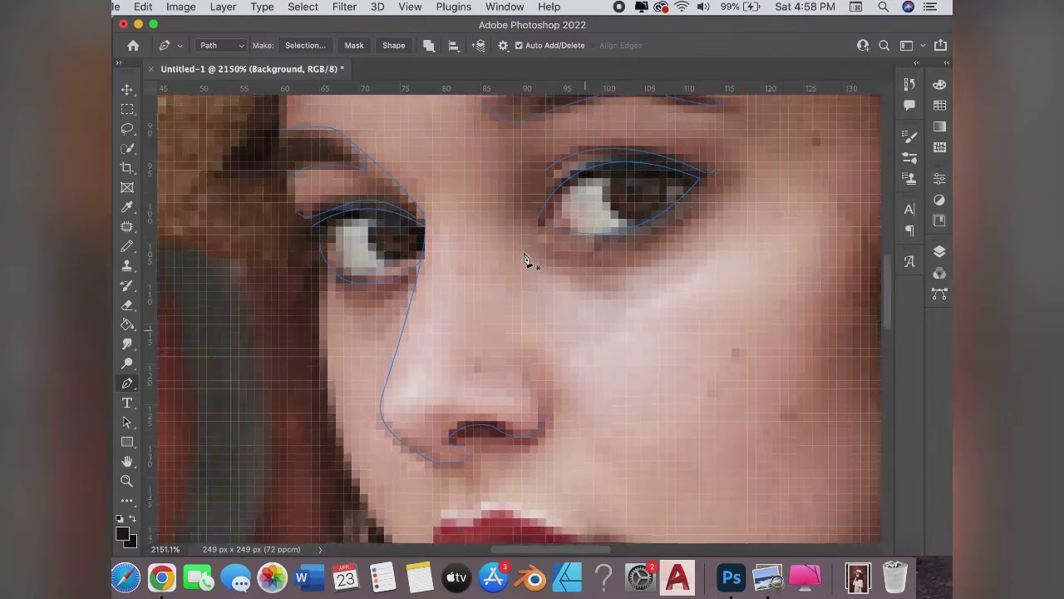
scroll(524, 260, up, 2)
scroll(524, 259, up, 1)
scroll(525, 259, up, 2)
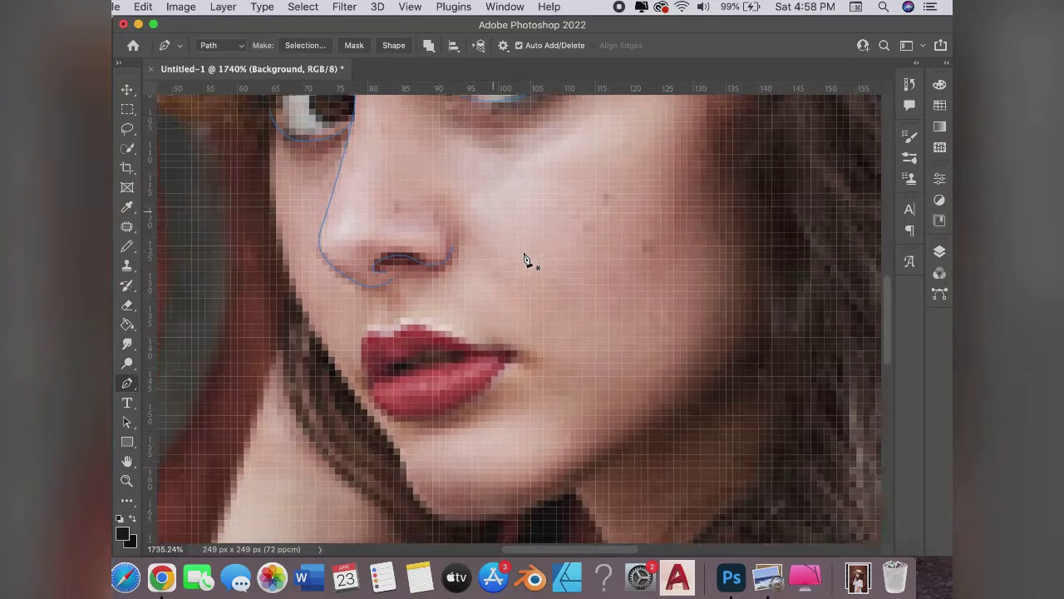
scroll(525, 259, up, 2)
scroll(525, 259, up, 1)
Trace the parting line between the lips from the right corner to the left.
click(333, 331)
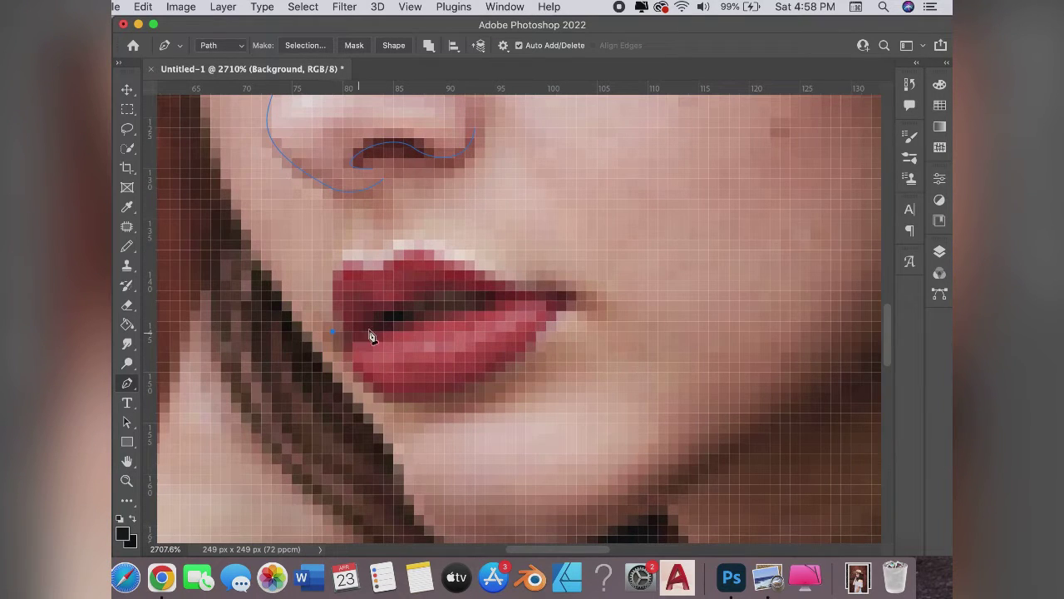
drag(383, 331, 409, 309)
key(super+z)
key(super+z)
scroll(452, 434, up, 5)
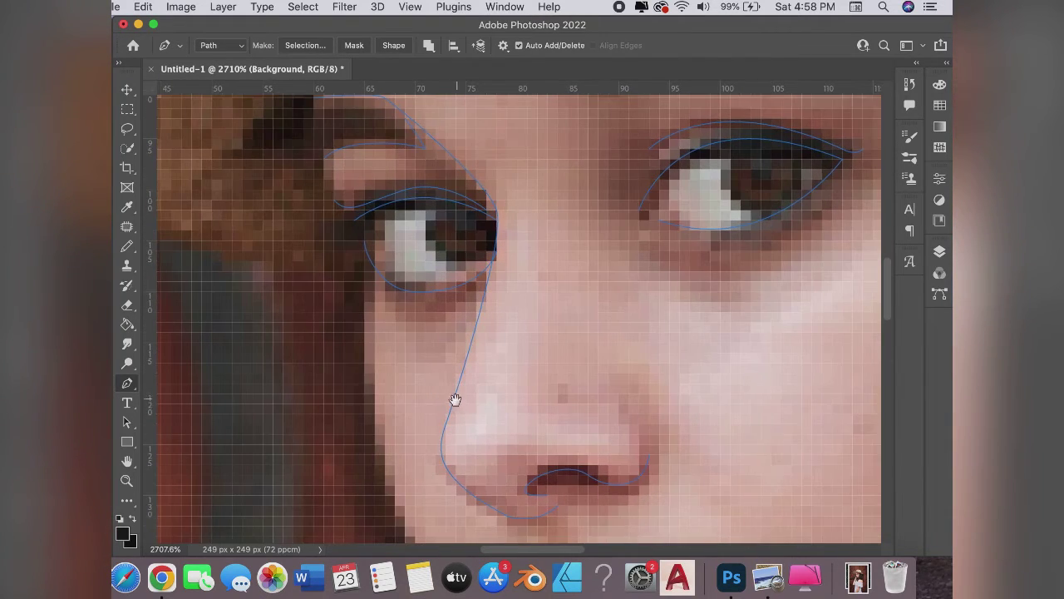
scroll(454, 399, down, 5)
drag(393, 364, 424, 382)
click(511, 260)
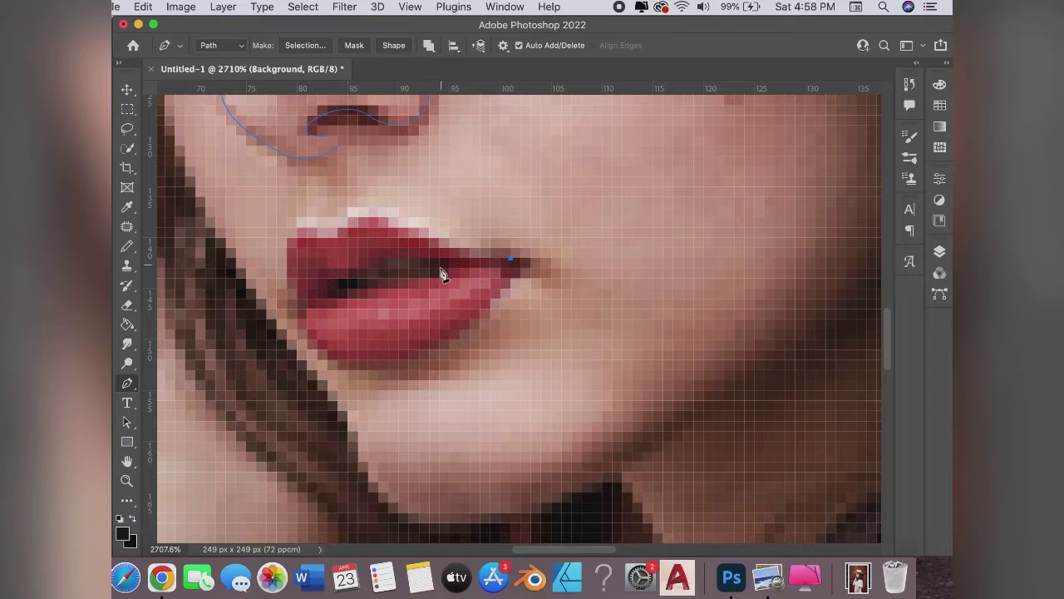
click(428, 268)
drag(359, 288, 274, 313)
Outline the upper lip with its peak and the lower lip back to the right corner.
click(500, 258)
mouse_move(418, 227)
mouse_down()
mouse_move(387, 225)
mouse_move(393, 213)
mouse_up()
drag(336, 237, 316, 230)
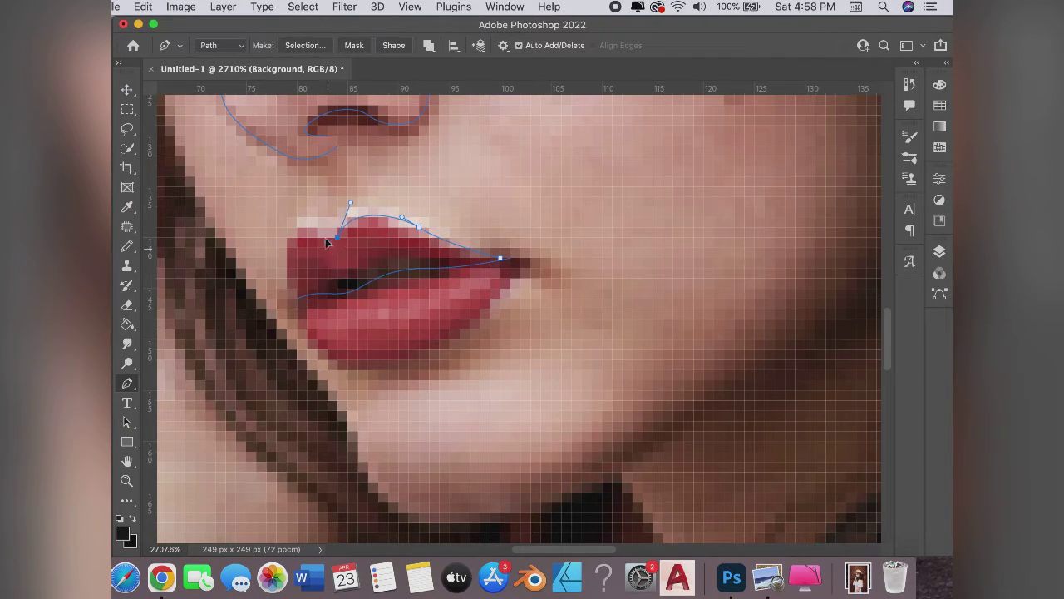
drag(297, 288, 328, 355)
click(306, 309)
drag(358, 359, 413, 364)
mouse_move(510, 268)
mouse_down()
mouse_move(539, 233)
mouse_move(543, 209)
mouse_up()
Trace the face outline from the temple down the cheek, under the chin, and up toward the hair.
alt+scroll(568, 218, down, 3)
alt+scroll(568, 218, down, 2)
scroll(440, 408, up, 5)
drag(401, 356, 414, 473)
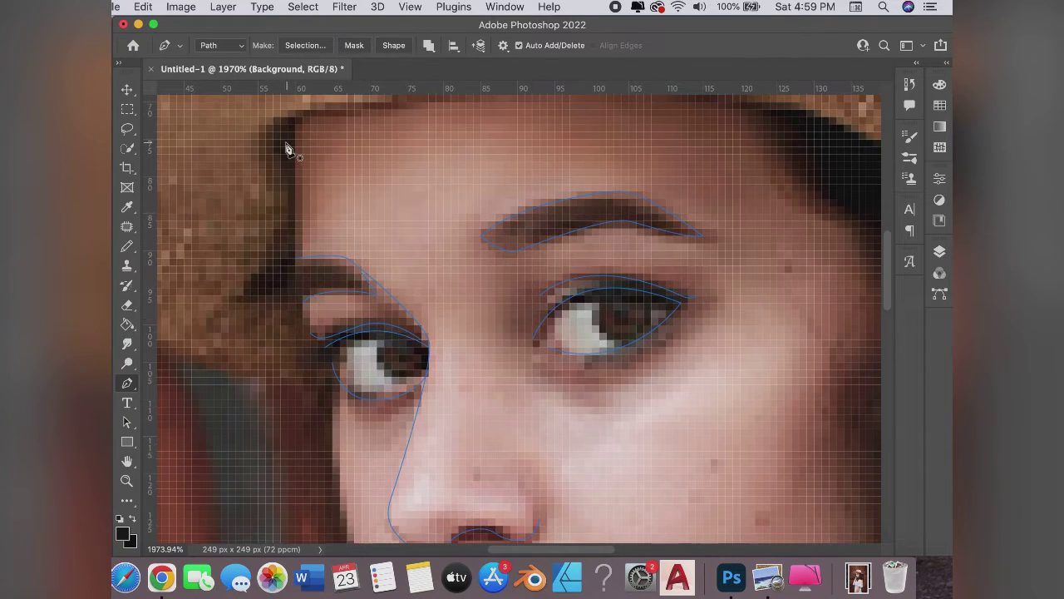
click(295, 124)
click(301, 317)
mouse_move(306, 335)
mouse_down()
mouse_move(397, 469)
mouse_move(362, 353)
mouse_up()
scroll(336, 386, down, 5)
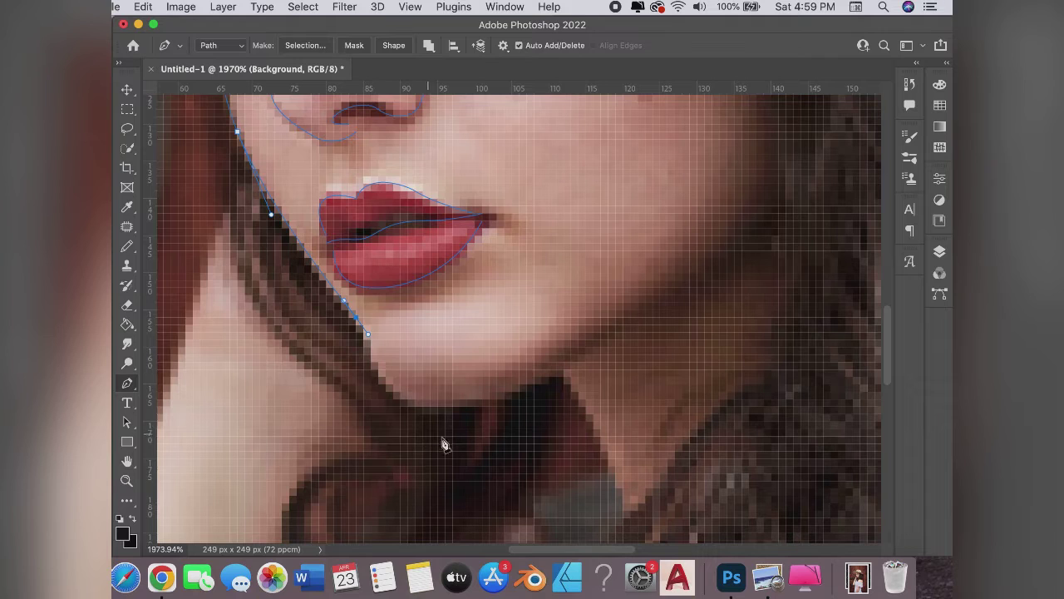
mouse_move(437, 407)
mouse_down()
mouse_move(502, 410)
mouse_move(425, 447)
mouse_up()
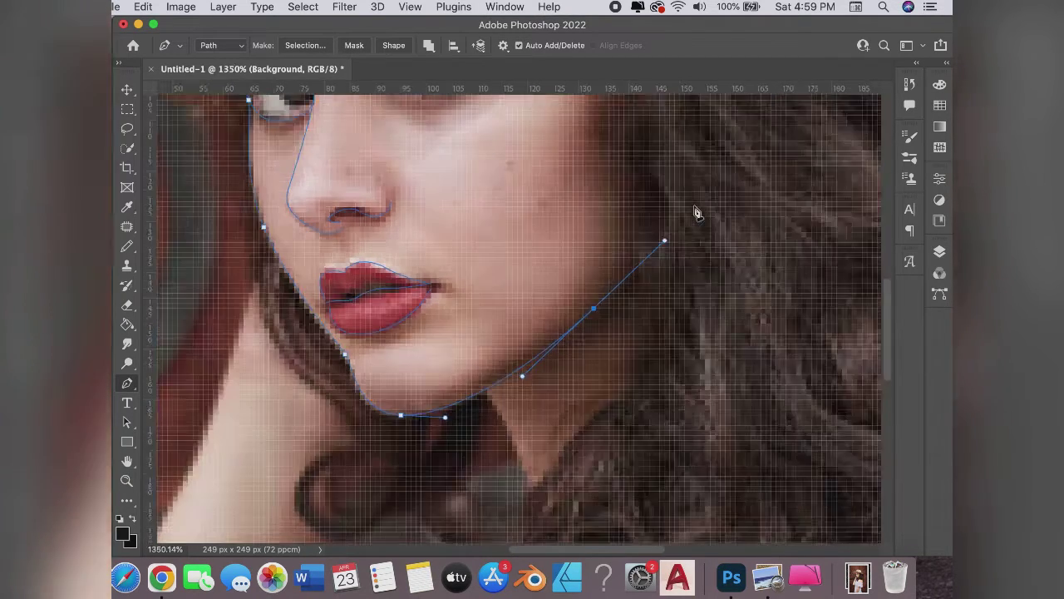
scroll(633, 304, down, 3)
drag(609, 293, 715, 213)
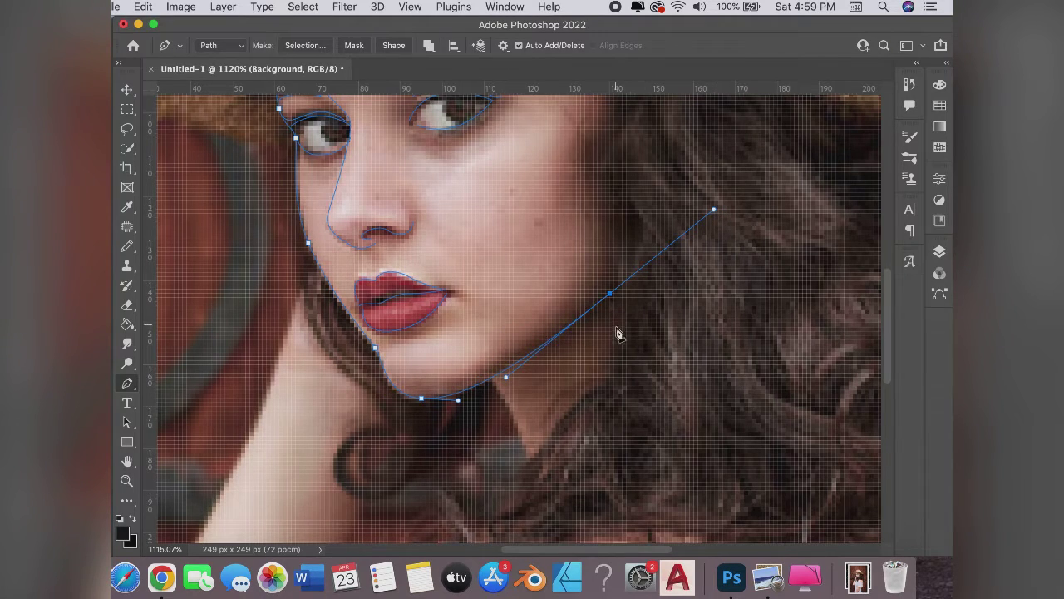
key(Escape)
Draw a curved neck line running down from the chin.
click(491, 381)
scroll(435, 280, down, 3)
scroll(435, 280, right, 2)
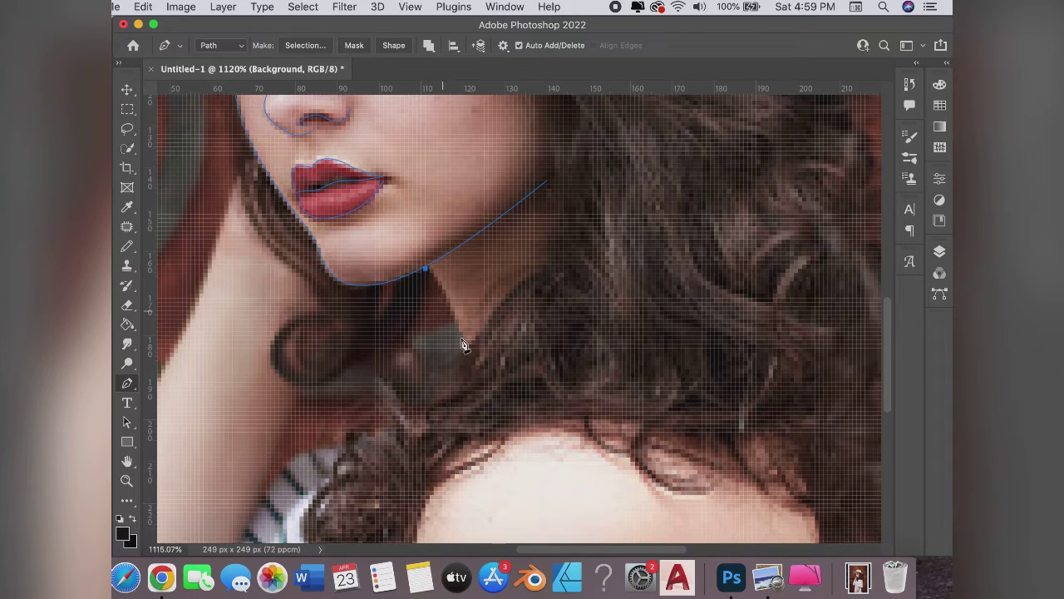
drag(463, 347, 473, 405)
scroll(534, 354, up, 5)
scroll(534, 353, down, 3)
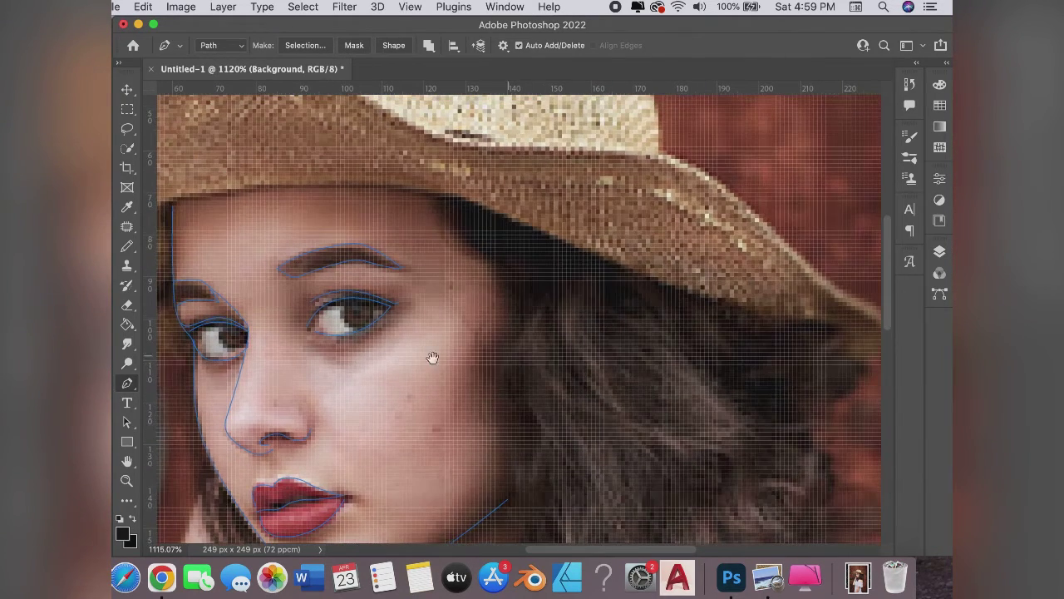
scroll(430, 356, up, 3)
scroll(471, 340, up, 3)
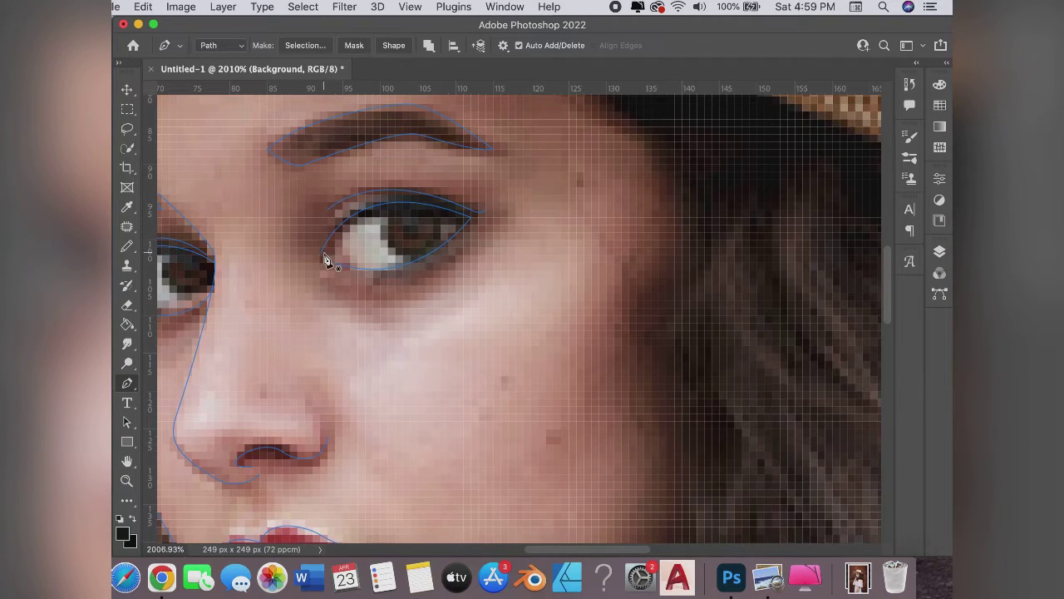
Add a crease line above the right eye from its inner to outer corner.
drag(320, 247, 340, 238)
mouse_move(464, 224)
mouse_down()
mouse_move(538, 283)
mouse_move(549, 276)
mouse_up()
scroll(391, 221, down, 5)
scroll(389, 218, up, 8)
scroll(399, 145, down, 4)
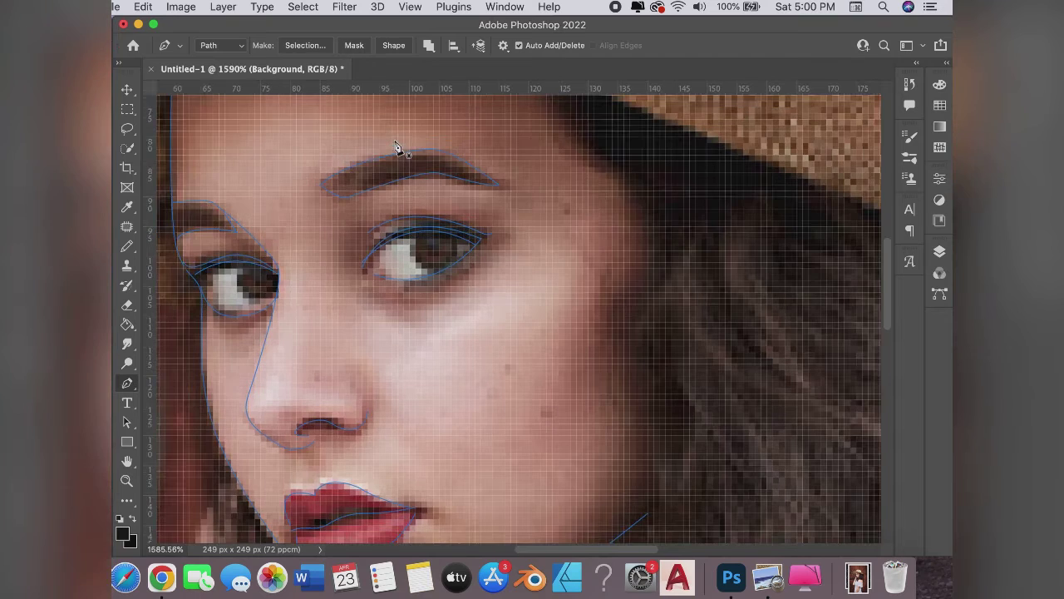
scroll(623, 231, down, 2)
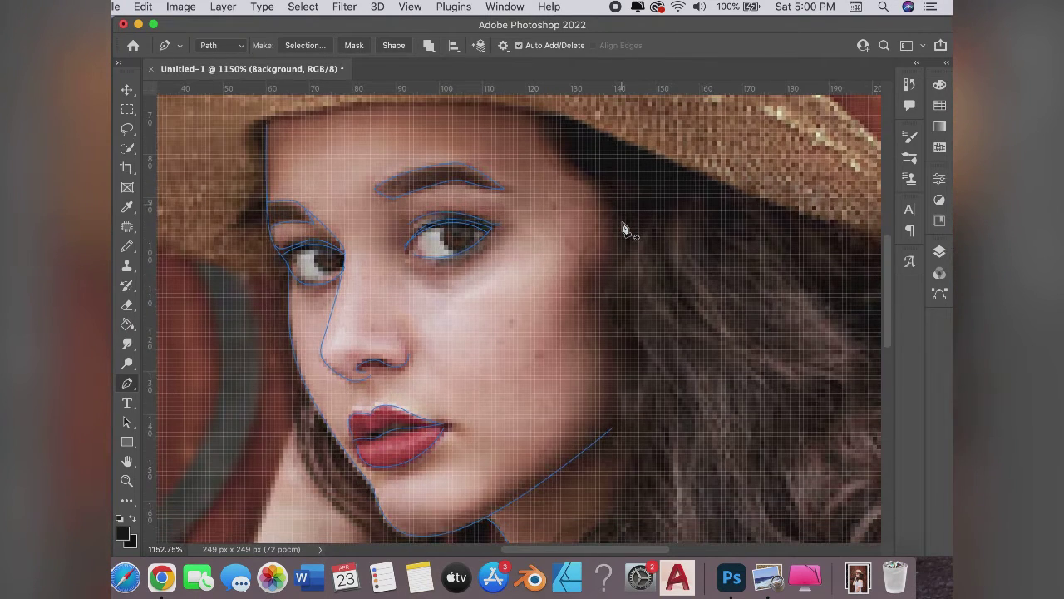
Stroke the face paths with the Pencil onto new Layer 1 and hide the photo layer.
click(939, 253)
click(813, 342)
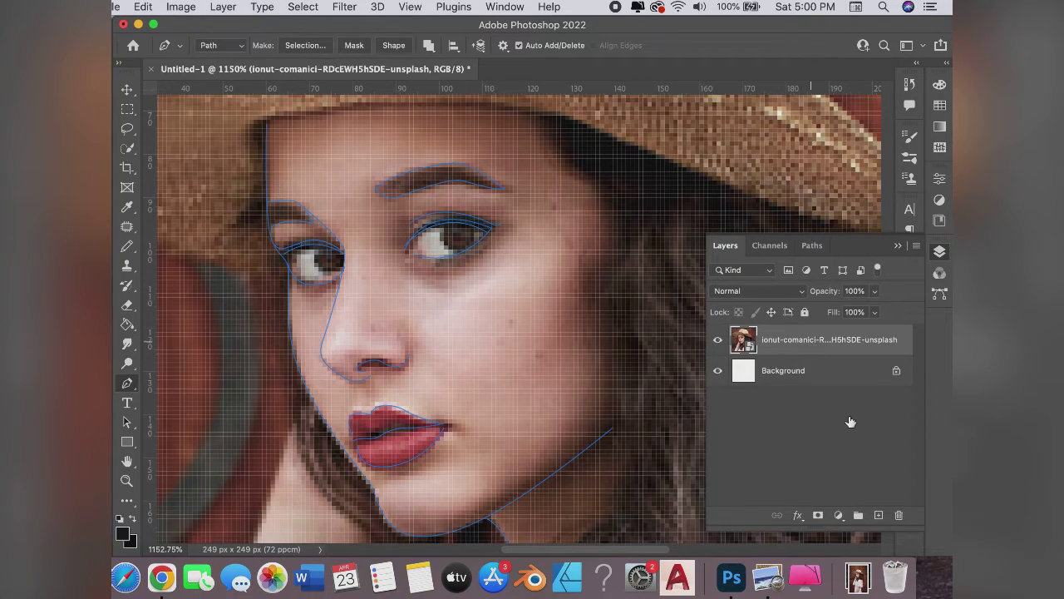
click(879, 515)
right_click(374, 276)
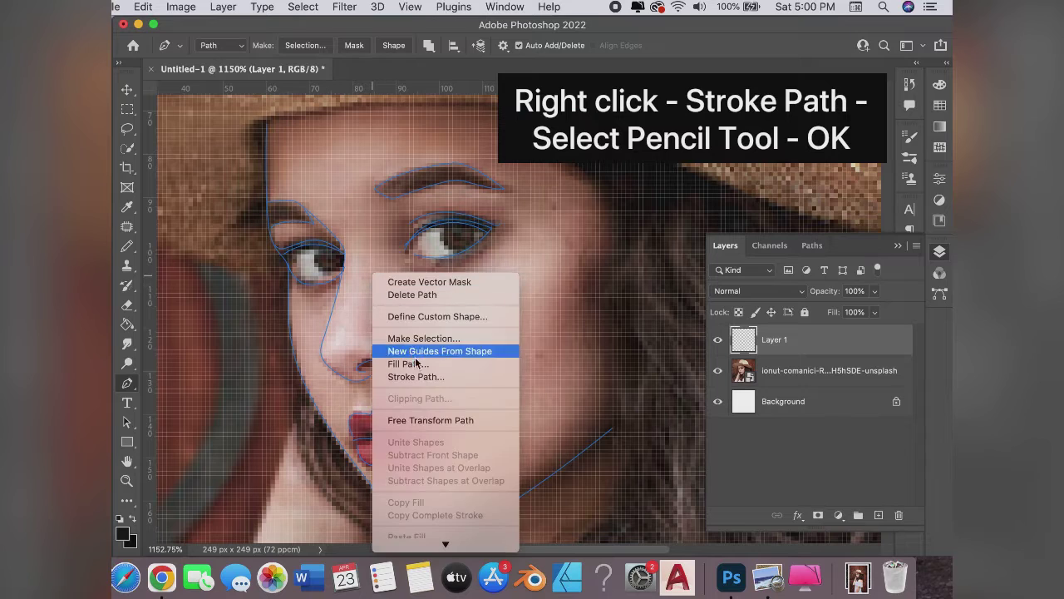
click(426, 378)
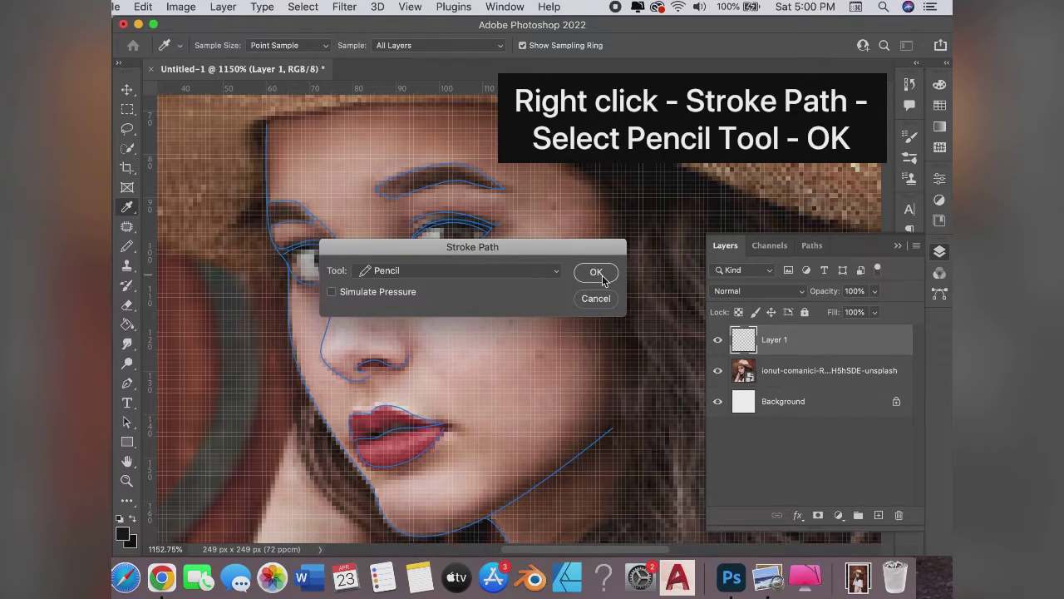
click(596, 273)
click(715, 371)
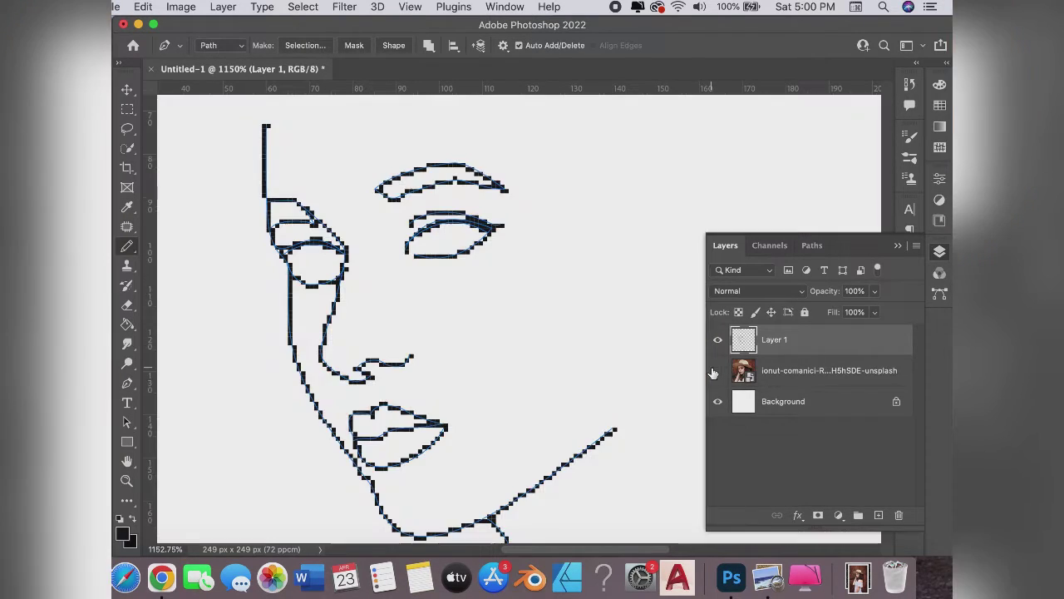
Show the photo again, zoom into the right eye, and pencil black pixels around its iris.
click(717, 371)
scroll(586, 309, up, 2)
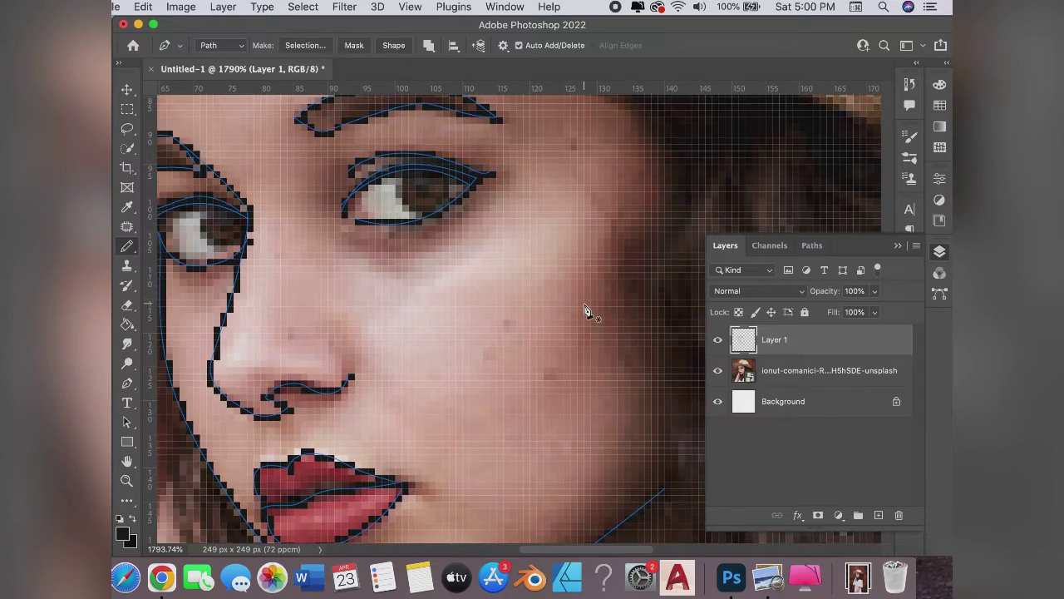
scroll(587, 309, up, 2)
scroll(587, 309, up, 2)
scroll(446, 274, up, 2)
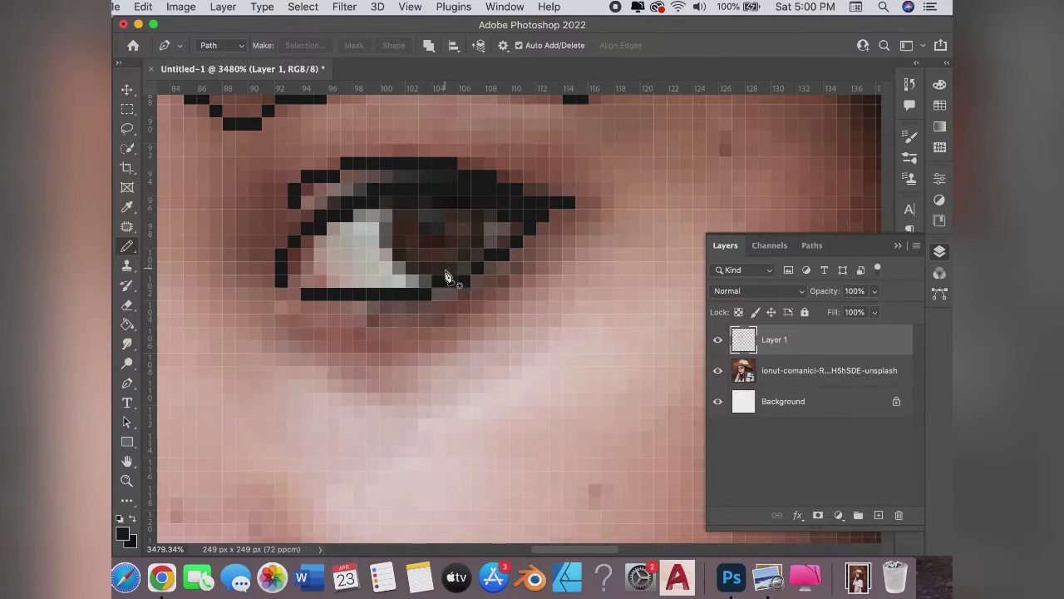
key(b)
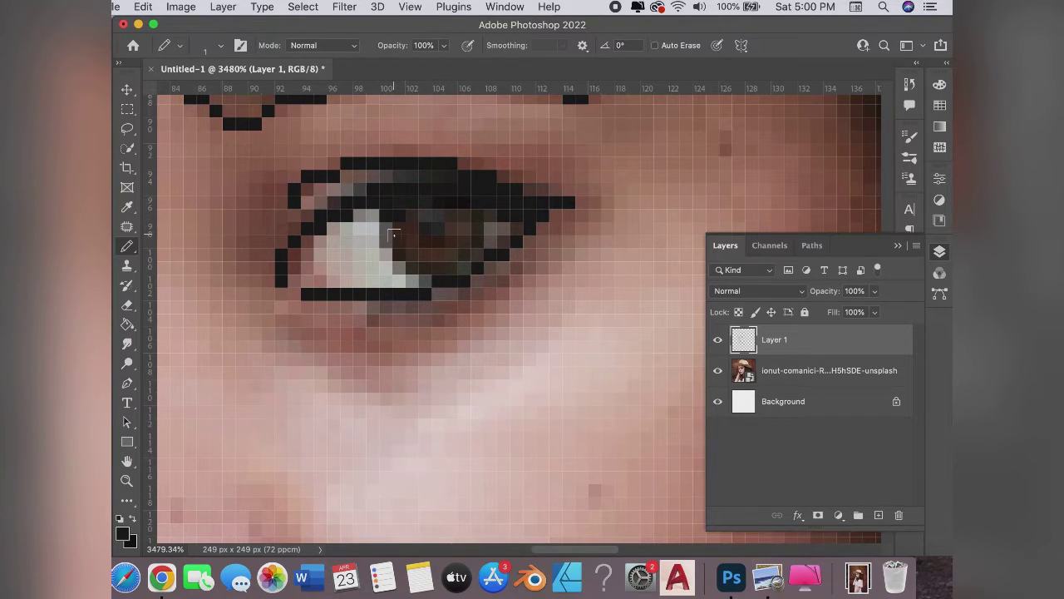
drag(386, 223, 388, 249)
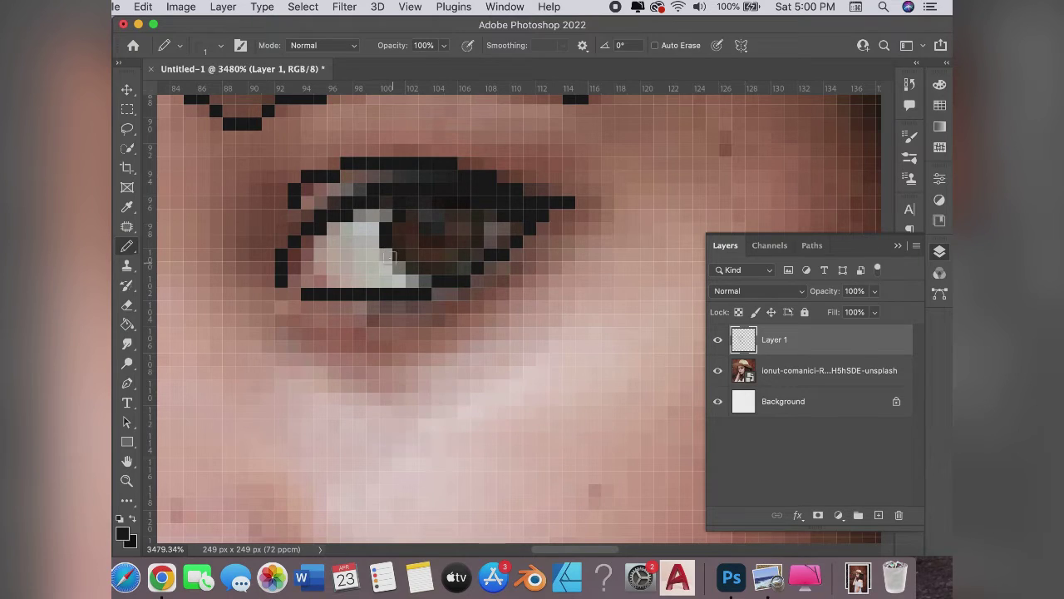
click(388, 256)
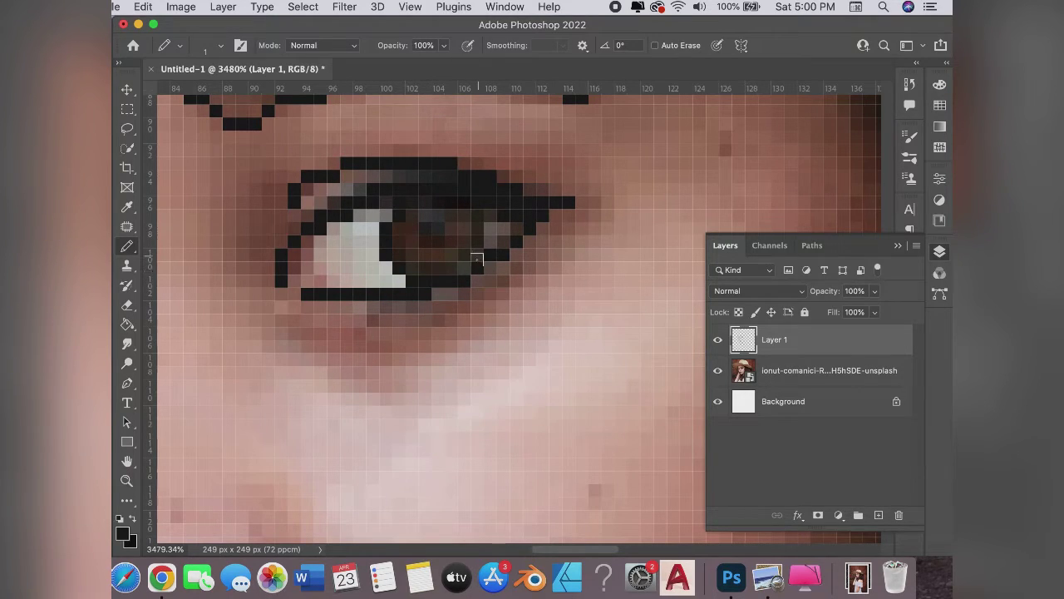
click(490, 254)
drag(480, 236, 477, 219)
With the photo hidden, fill the first eye's lower iris and pupil solid black with the Pencil.
click(717, 371)
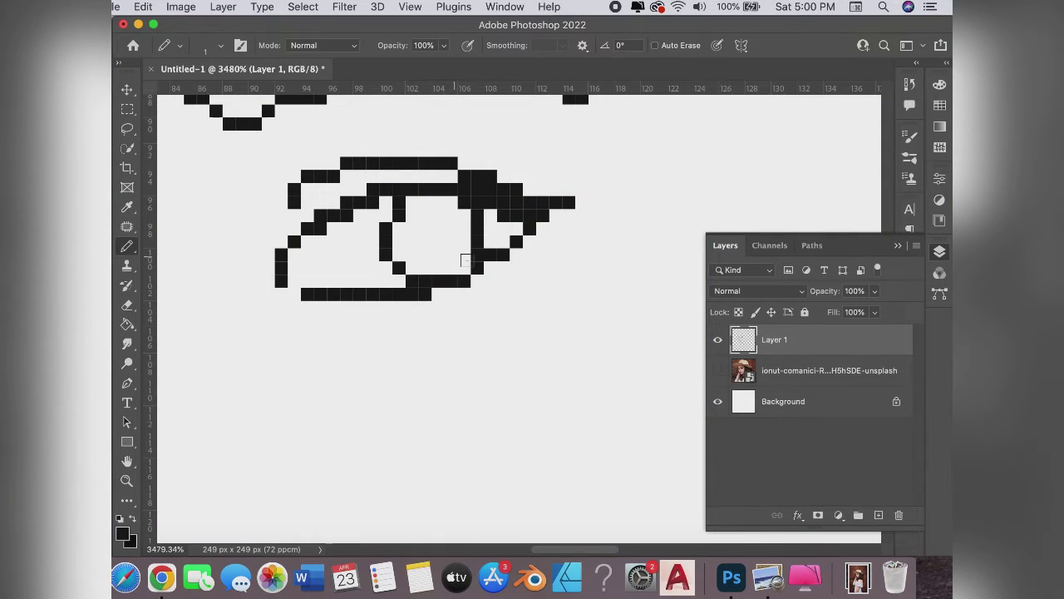
mouse_move(463, 264)
mouse_down()
mouse_move(404, 260)
mouse_move(406, 225)
mouse_move(424, 208)
mouse_move(432, 257)
mouse_move(462, 225)
mouse_move(432, 230)
mouse_move(428, 204)
mouse_move(465, 212)
mouse_move(436, 233)
mouse_up()
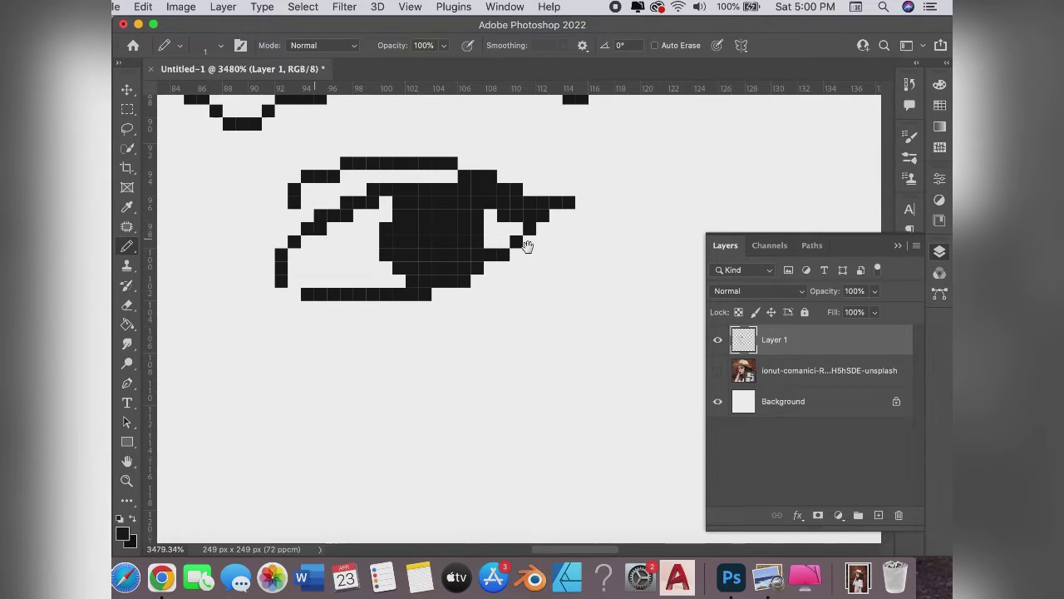
mouse_move(528, 247)
mouse_down()
mouse_move(290, 247)
mouse_move(618, 349)
mouse_up()
click(717, 370)
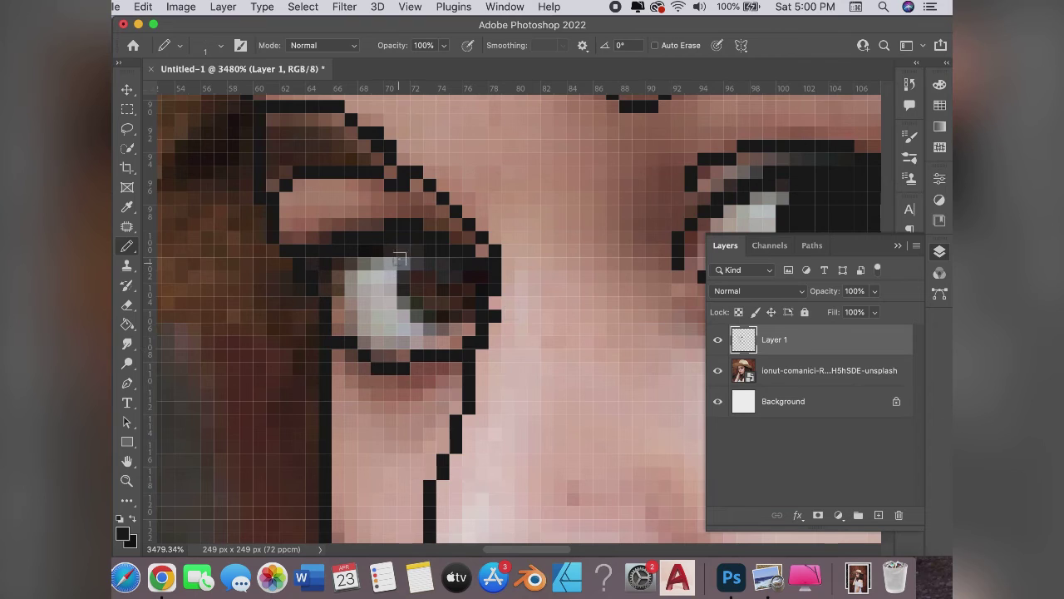
Fill the left iris solid black, leaving a small white highlight.
click(718, 370)
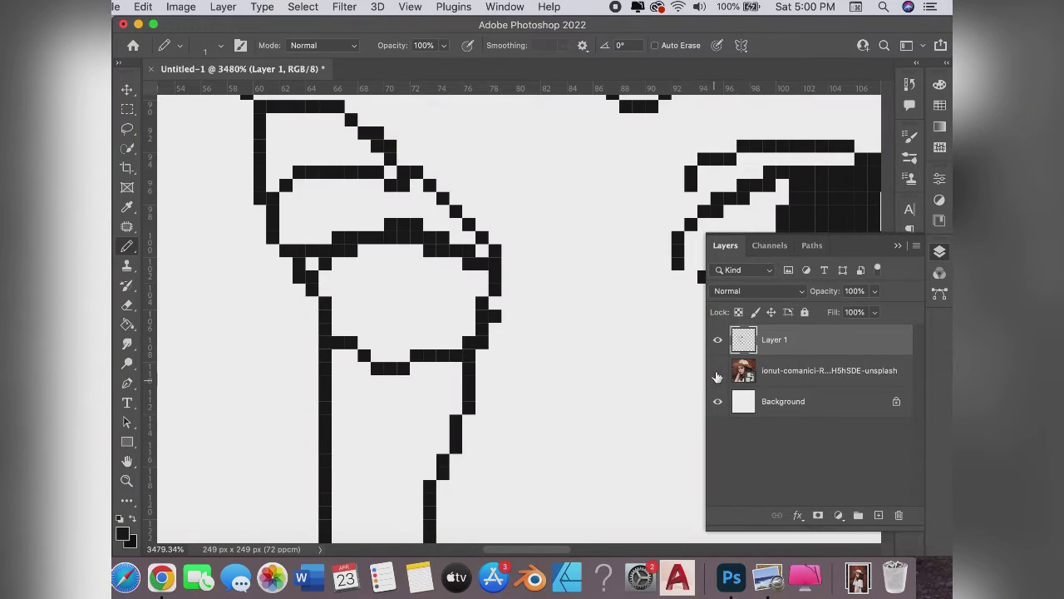
click(717, 370)
drag(403, 265, 406, 303)
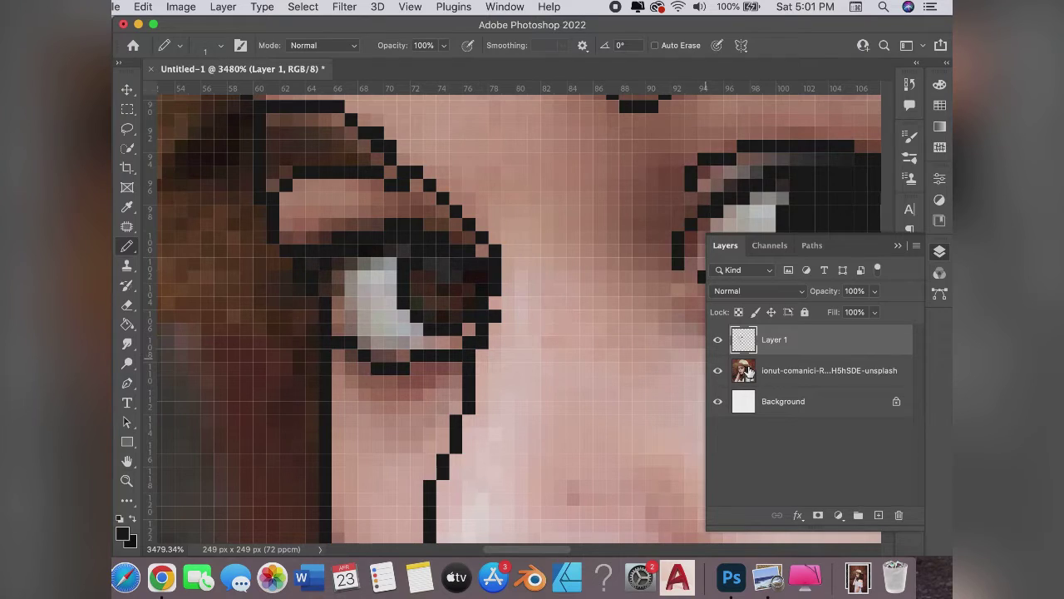
click(718, 371)
mouse_move(481, 288)
mouse_down()
mouse_move(453, 316)
mouse_move(412, 287)
mouse_move(436, 297)
mouse_move(456, 283)
mouse_up()
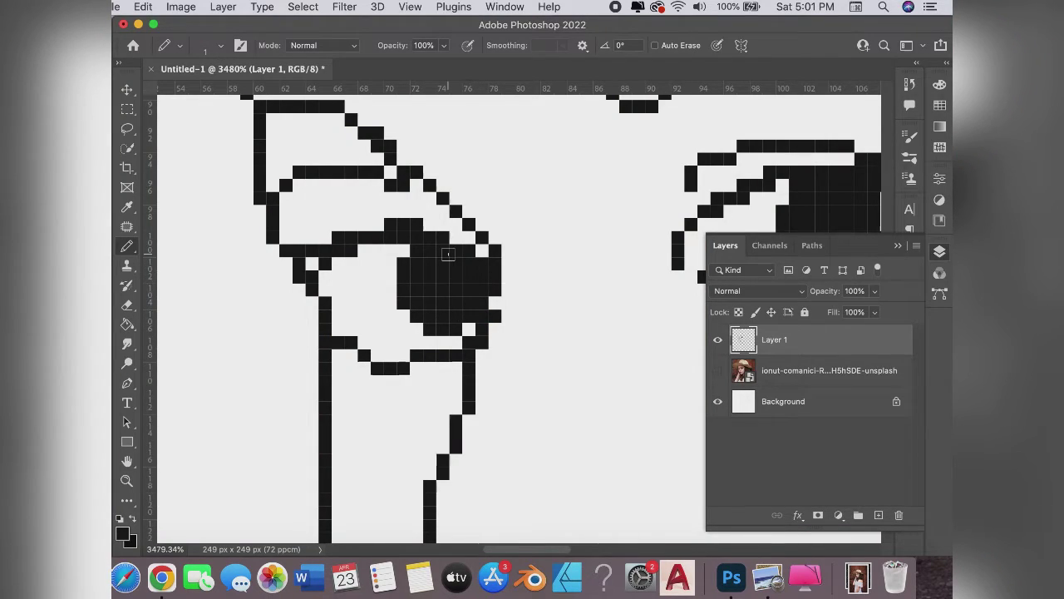
Show the photo beneath the line art again and zoom out.
scroll(449, 253, down, 5)
scroll(448, 253, down, 3)
scroll(448, 253, up, 2)
scroll(447, 253, up, 3)
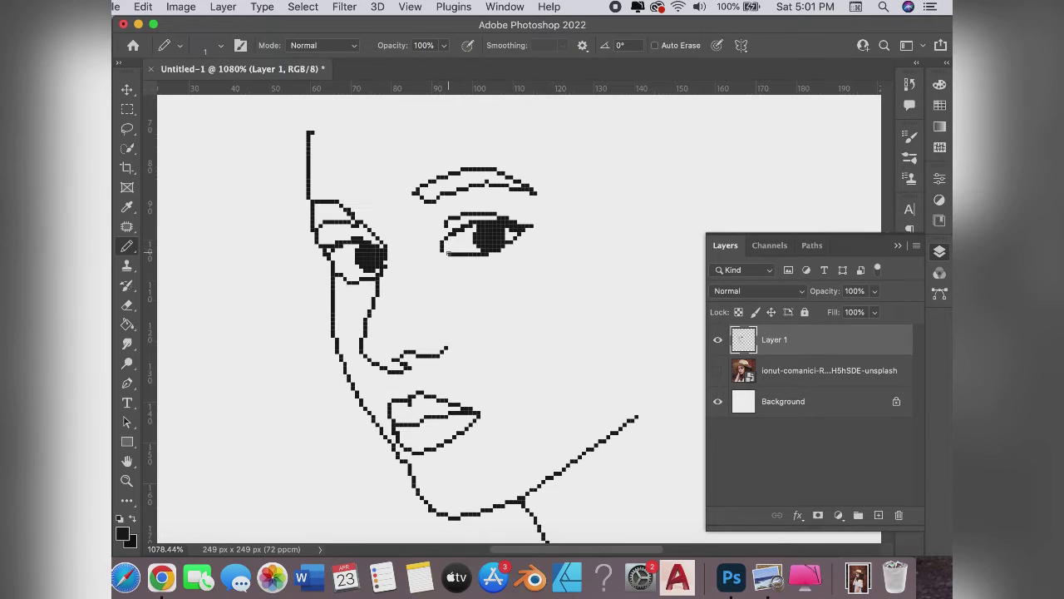
scroll(449, 252, down, 3)
scroll(448, 252, down, 2)
scroll(448, 253, up, 1)
scroll(448, 252, up, 3)
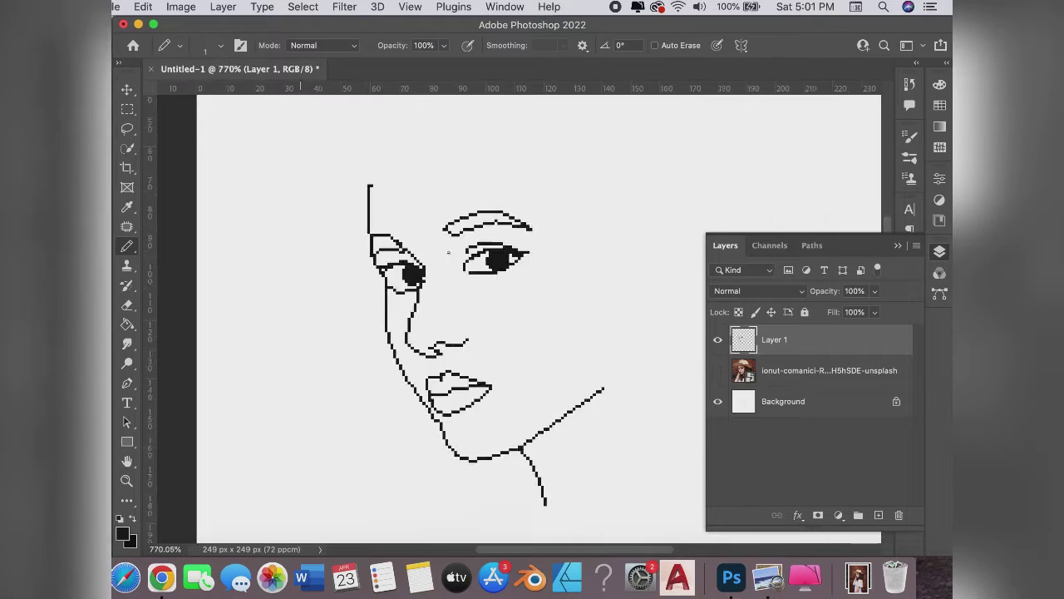
scroll(448, 252, up, 2)
click(718, 370)
scroll(537, 305, up, 3)
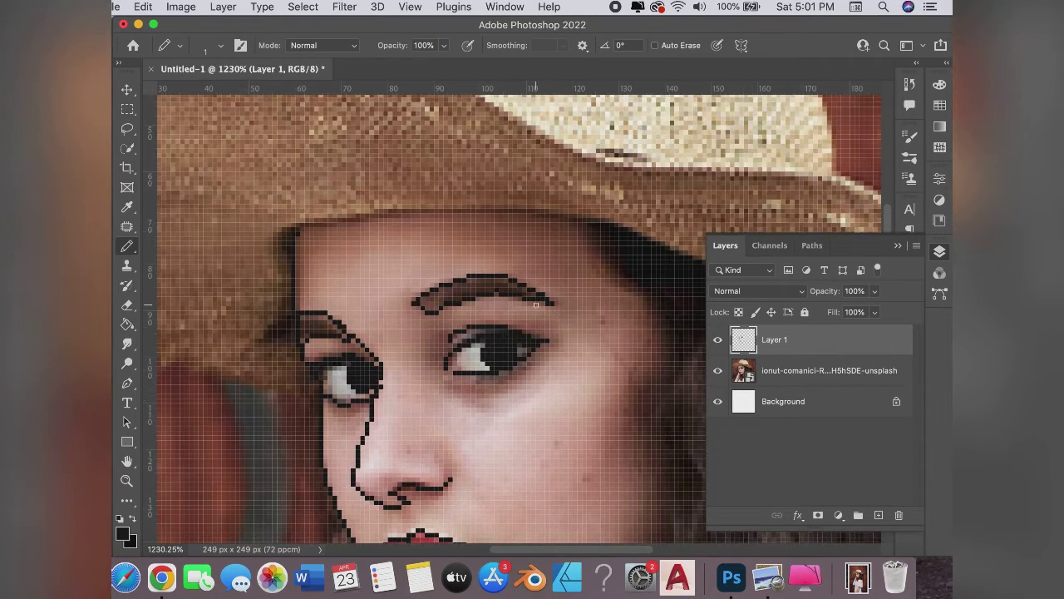
scroll(537, 305, down, 3)
scroll(536, 305, down, 2)
scroll(539, 302, down, 1)
scroll(542, 299, up, 2)
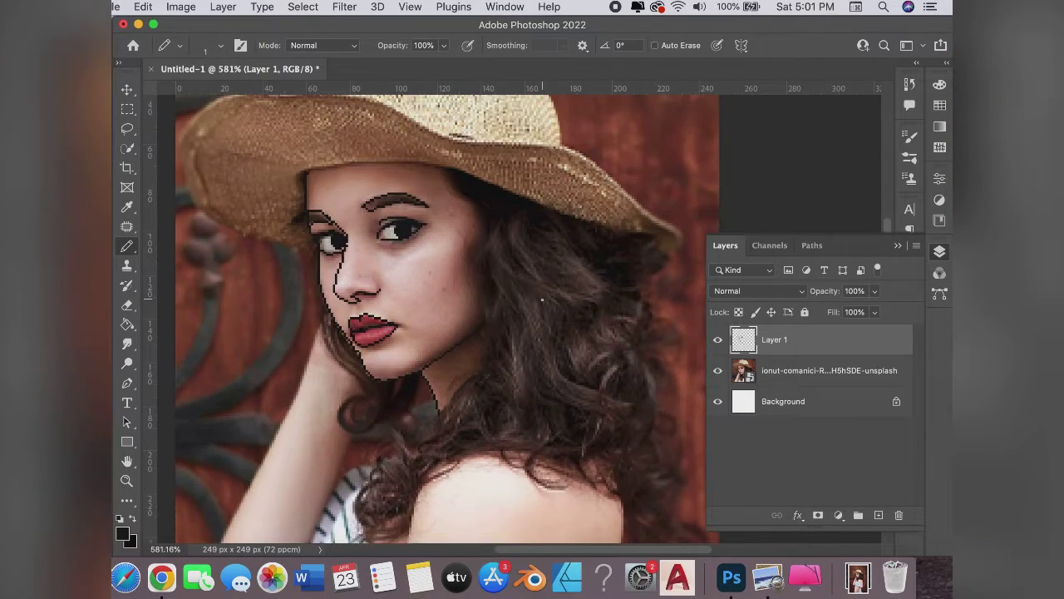
scroll(542, 299, up, 5)
scroll(542, 299, left, 4)
Switch to the Pen tool, zoom in, and start a curved path down the hair edge below the jaw.
key(p)
scroll(542, 287, up, 2)
scroll(542, 287, down, 2)
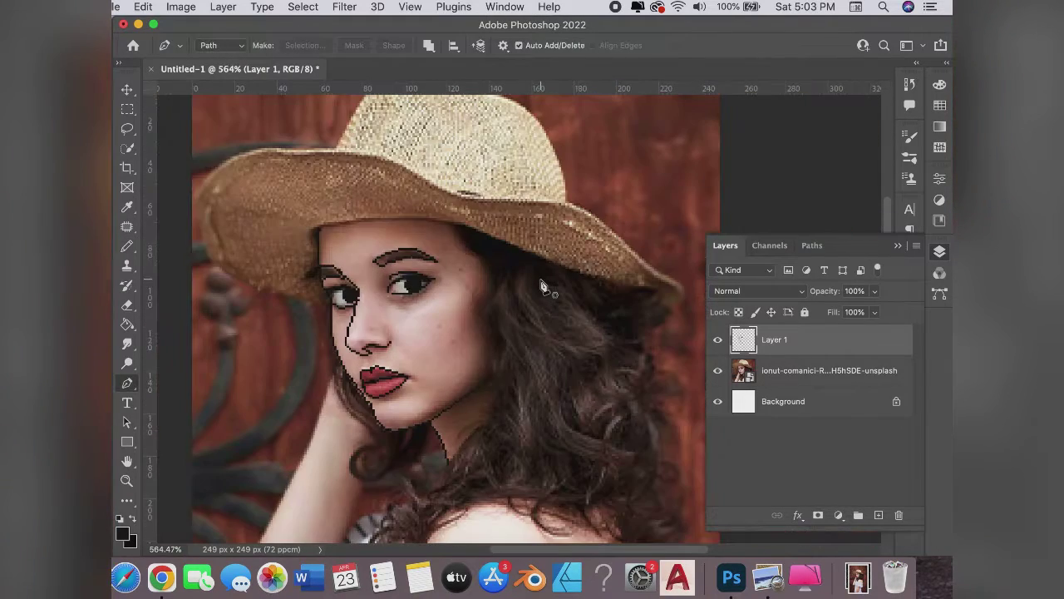
scroll(542, 287, down, 1)
scroll(542, 287, up, 1)
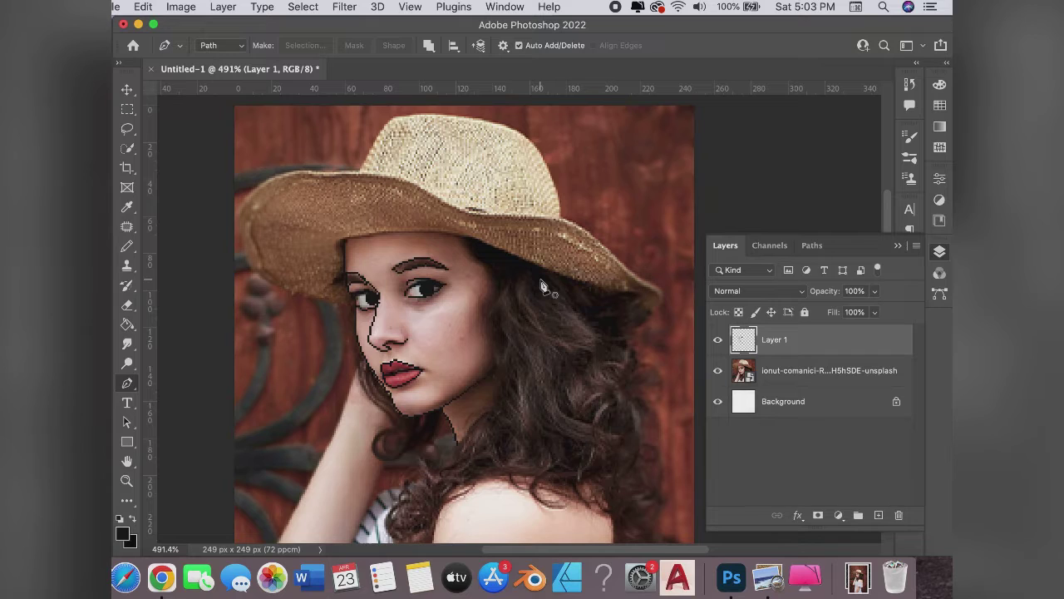
scroll(541, 287, up, 3)
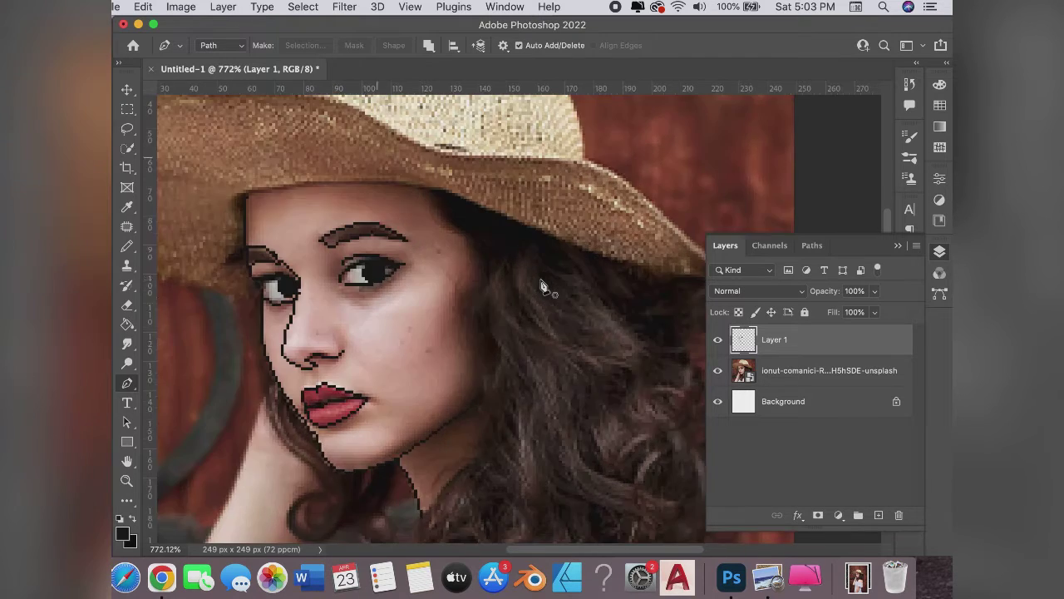
scroll(541, 287, up, 3)
scroll(541, 287, up, 3)
scroll(477, 327, up, 2)
scroll(478, 327, up, 1)
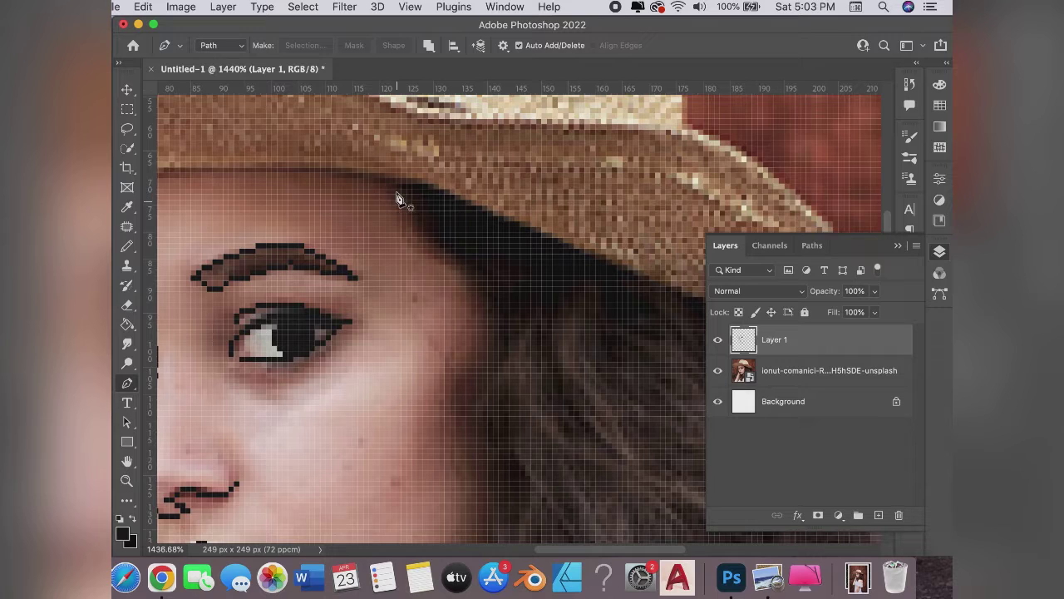
click(385, 182)
drag(438, 248, 472, 268)
drag(499, 319, 502, 347)
scroll(471, 308, down, 2)
scroll(471, 308, down, 4)
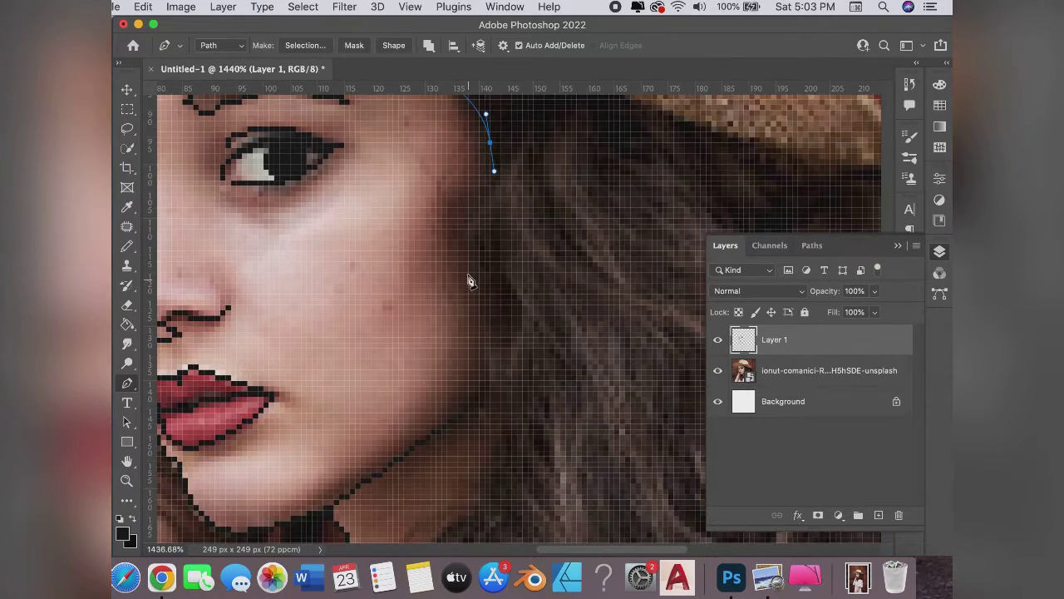
Extend curved anchors down the hair beside the neck toward the shoulder.
drag(468, 272, 507, 313)
drag(480, 370, 479, 390)
scroll(479, 395, down, 8)
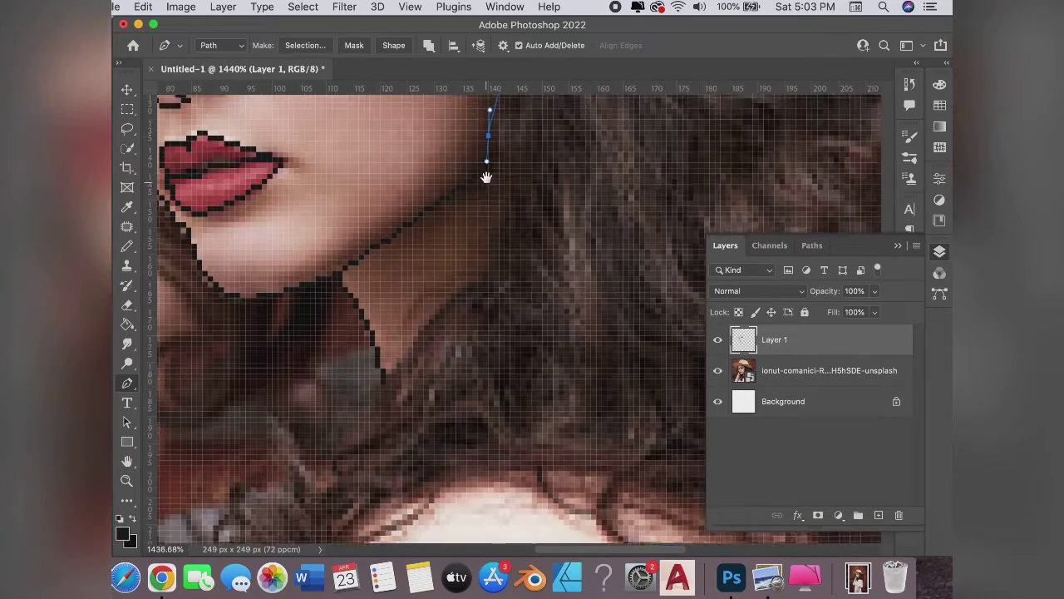
drag(499, 190, 515, 215)
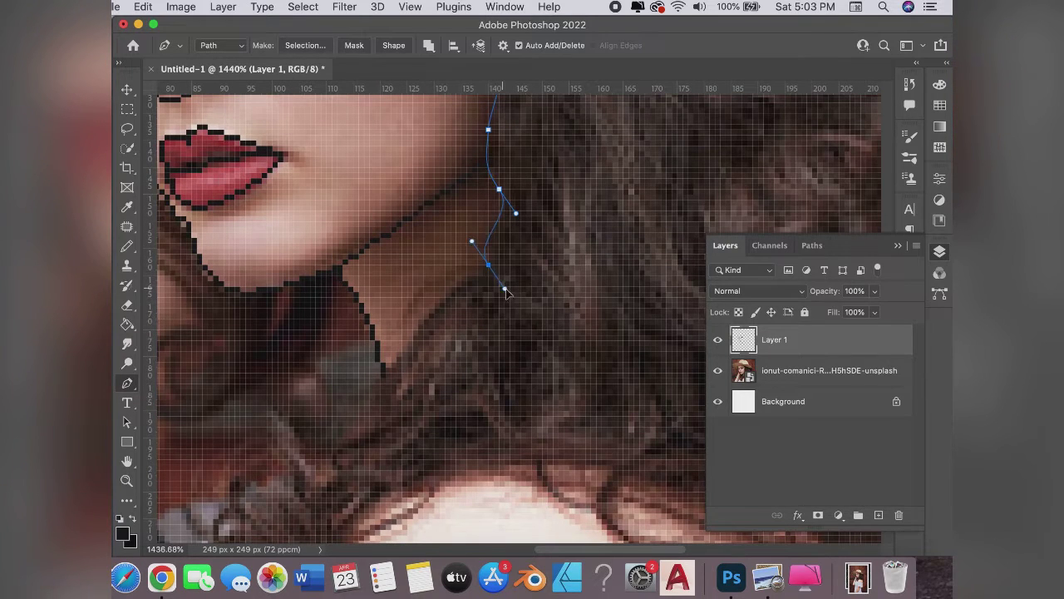
drag(488, 275, 466, 293)
scroll(416, 281, down, 4)
drag(410, 241, 401, 266)
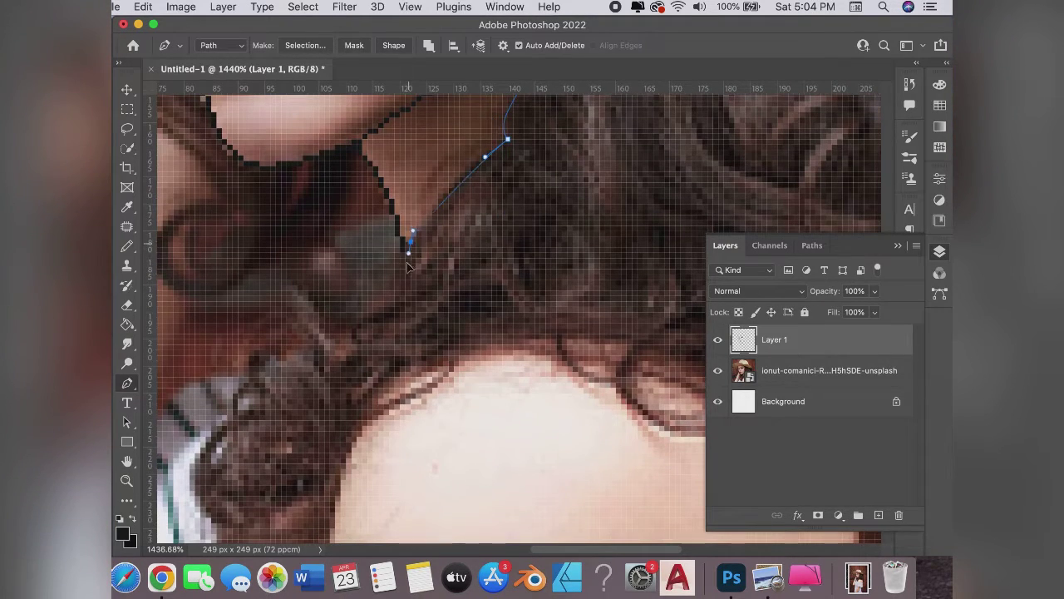
drag(347, 341, 368, 395)
drag(321, 370, 391, 208)
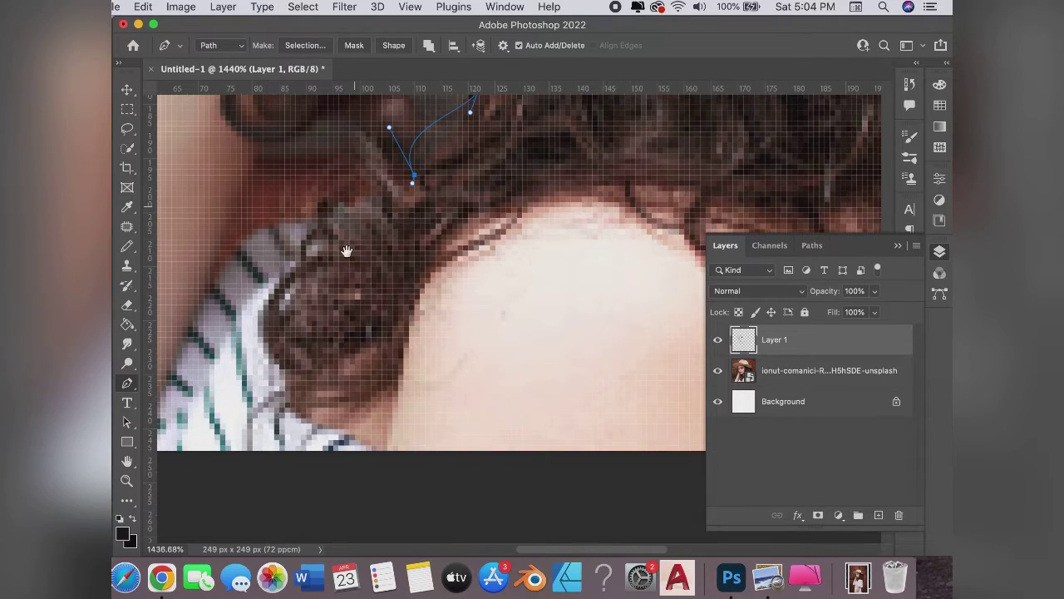
scroll(347, 251, up, 2)
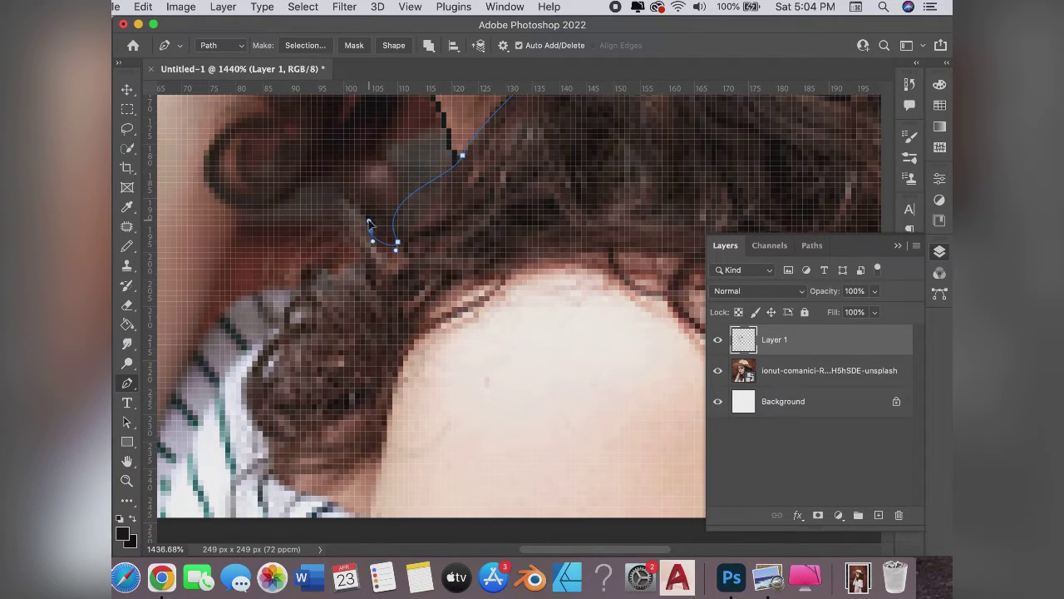
Add a corner point, undo misplaced anchors, and redraw the curve down to the striped top.
alt+click(398, 242)
click(371, 225)
drag(354, 263, 367, 276)
drag(307, 295, 318, 332)
key(cmd+z)
key(cmd+z)
key(cmd+minus)
scroll(394, 245, up, 3)
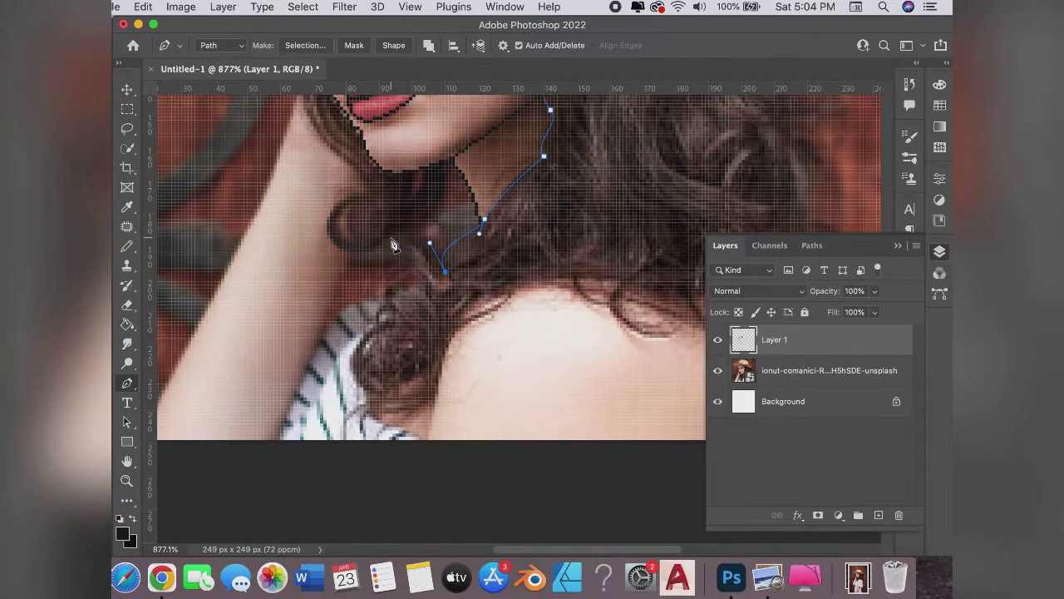
key(super+z)
key(super+z)
drag(442, 259, 449, 279)
click(413, 248)
drag(375, 316, 373, 318)
mouse_move(363, 386)
mouse_down()
mouse_move(407, 416)
mouse_move(391, 410)
mouse_up()
Curve the path along the top and right side of the shoulder, redoing one misplaced anchor.
scroll(405, 416, right, 5)
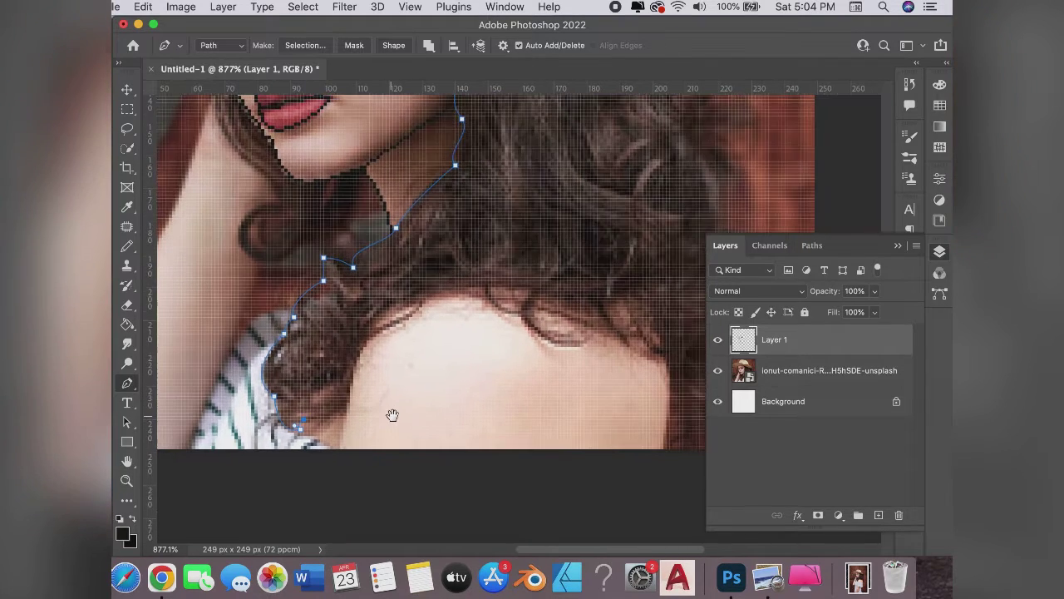
drag(353, 396, 359, 379)
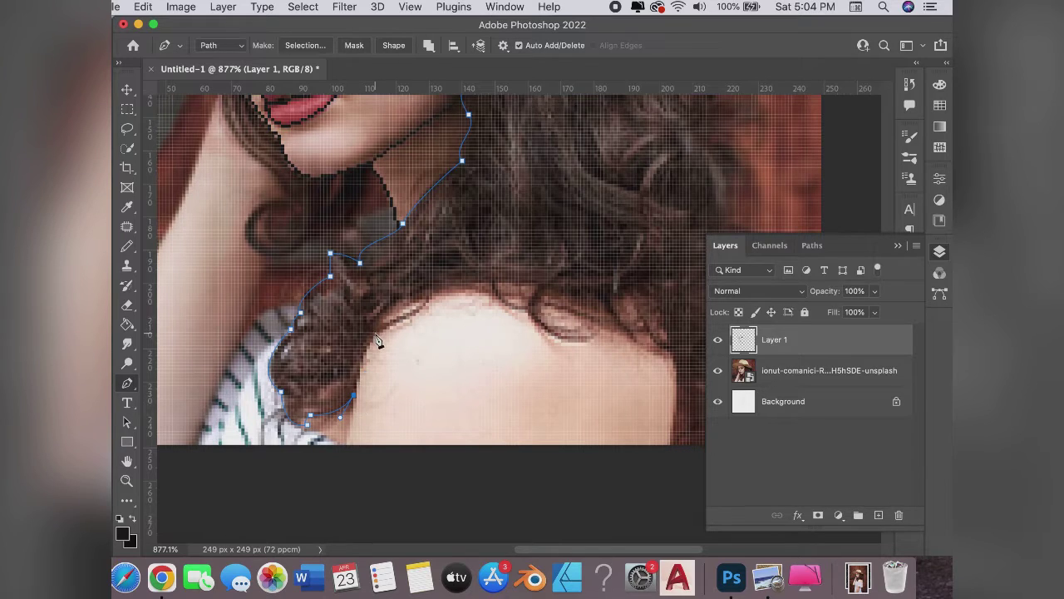
drag(376, 332, 392, 314)
drag(465, 283, 515, 285)
mouse_move(581, 340)
mouse_down()
mouse_move(610, 337)
mouse_move(450, 270)
mouse_up()
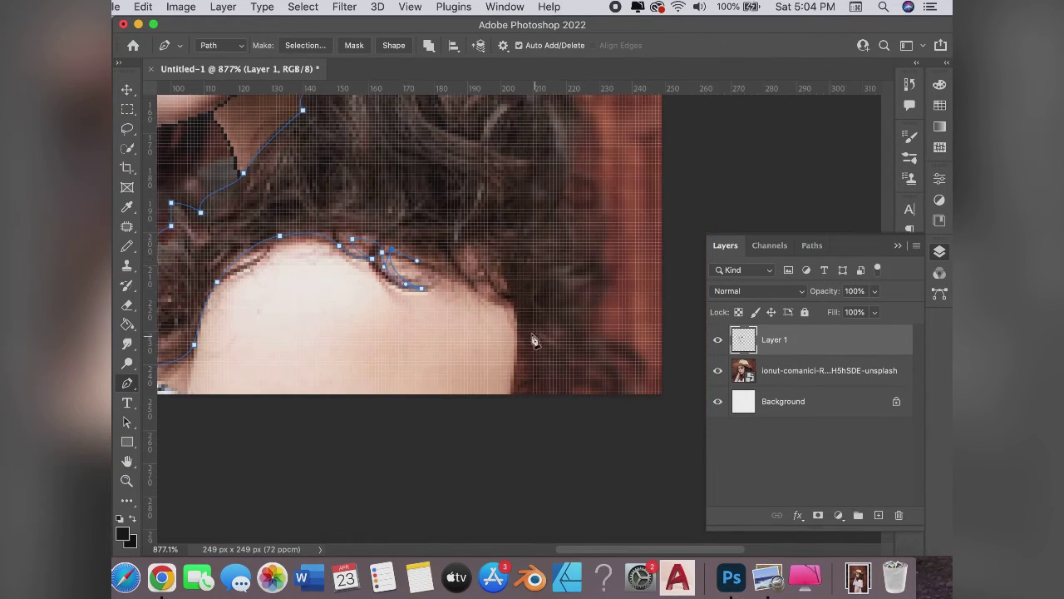
drag(510, 306, 518, 359)
key(ctrl+z)
drag(457, 267, 489, 273)
drag(517, 329, 516, 376)
Run the path straight along the image's bottom edge and start up the hair's right edge.
click(513, 395)
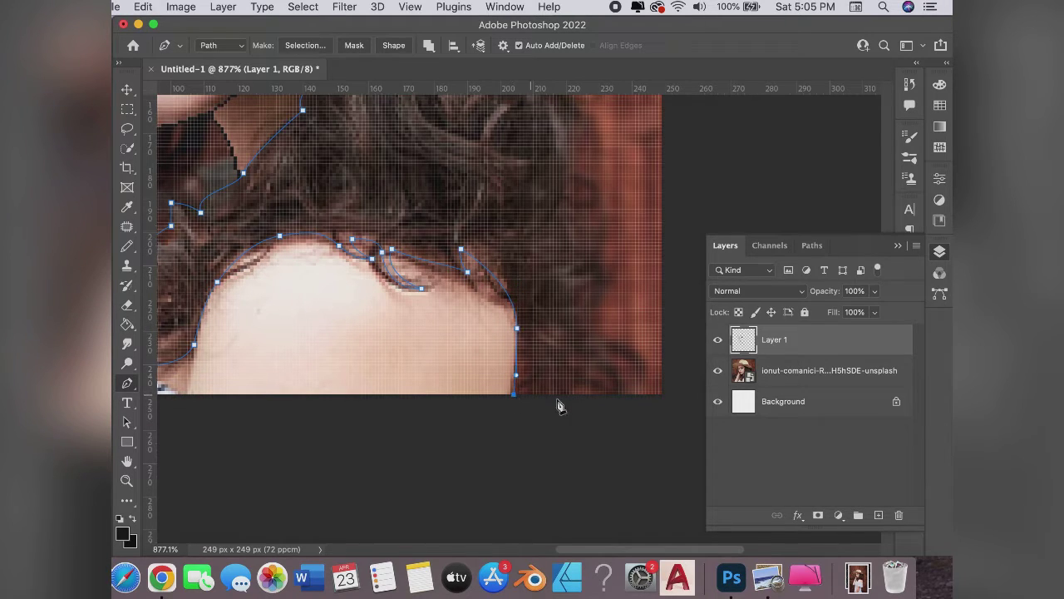
click(625, 394)
click(625, 358)
drag(608, 325, 586, 303)
click(602, 268)
click(602, 242)
click(594, 223)
scroll(595, 233, up, 5)
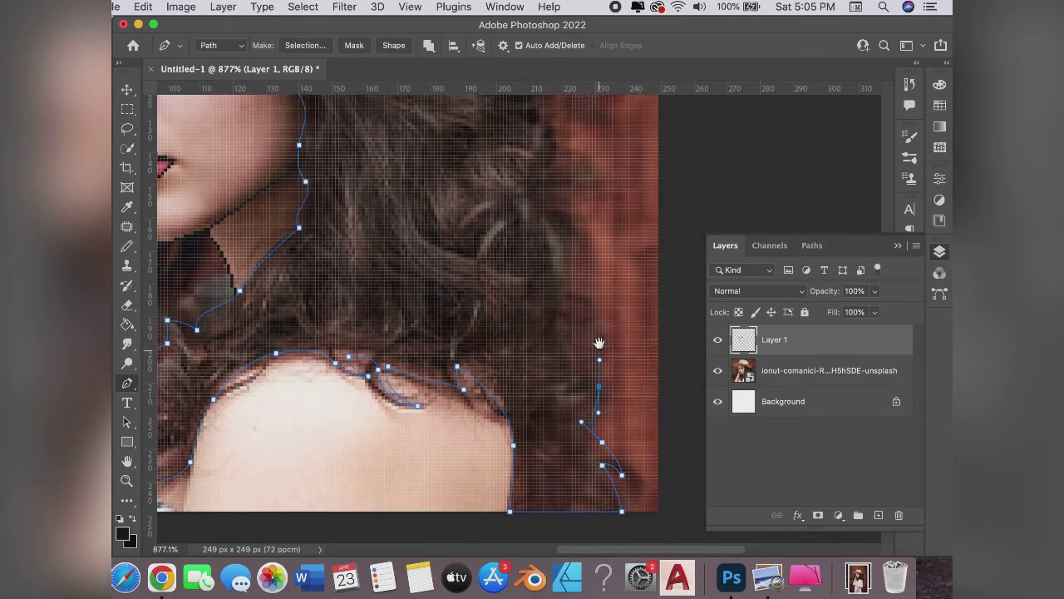
Continue the outline up the hair's outer right edge to just beneath the hat brim.
click(583, 331)
click(584, 294)
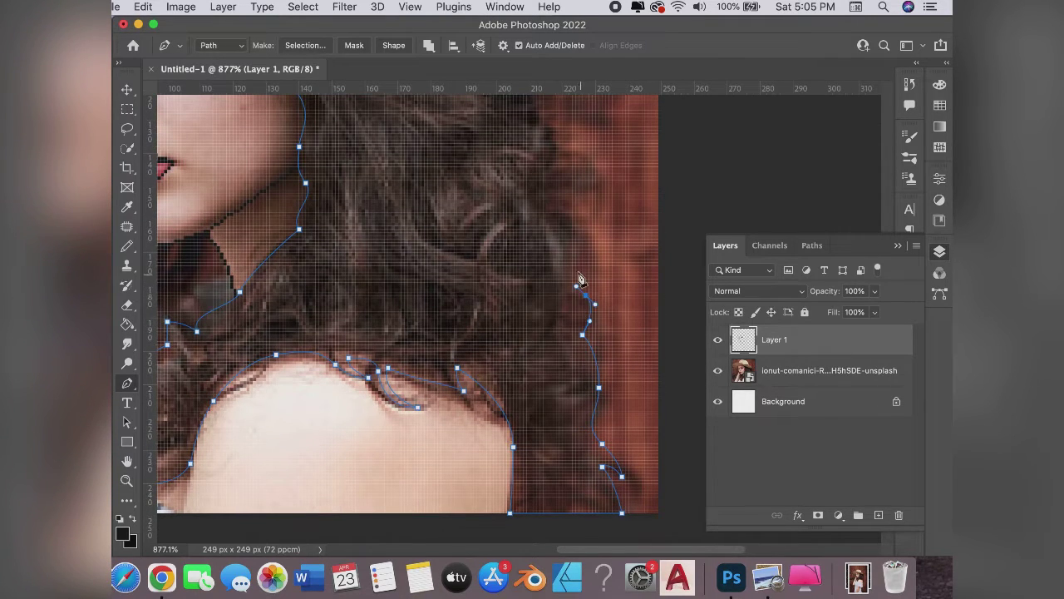
scroll(587, 378, up, 6)
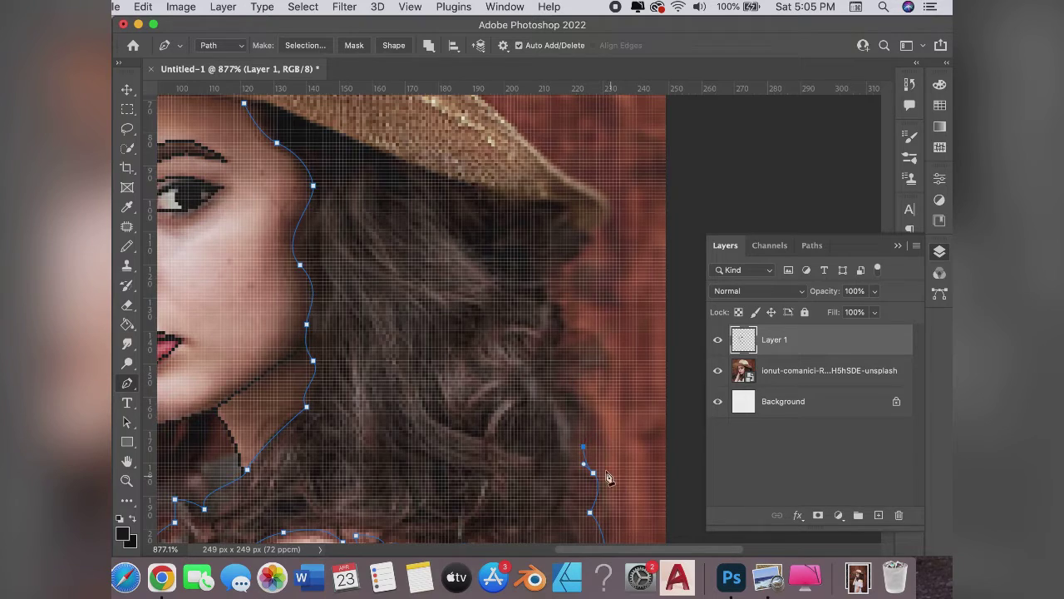
drag(603, 459, 605, 475)
drag(570, 375, 545, 355)
mouse_move(589, 386)
mouse_down()
mouse_move(567, 362)
mouse_move(602, 387)
mouse_up()
mouse_move(573, 331)
mouse_down()
mouse_move(559, 323)
mouse_move(563, 280)
mouse_up()
drag(586, 235, 570, 212)
Start a new path under the hat and trace the left face edge past the lips to the hand.
scroll(532, 275, left, 2)
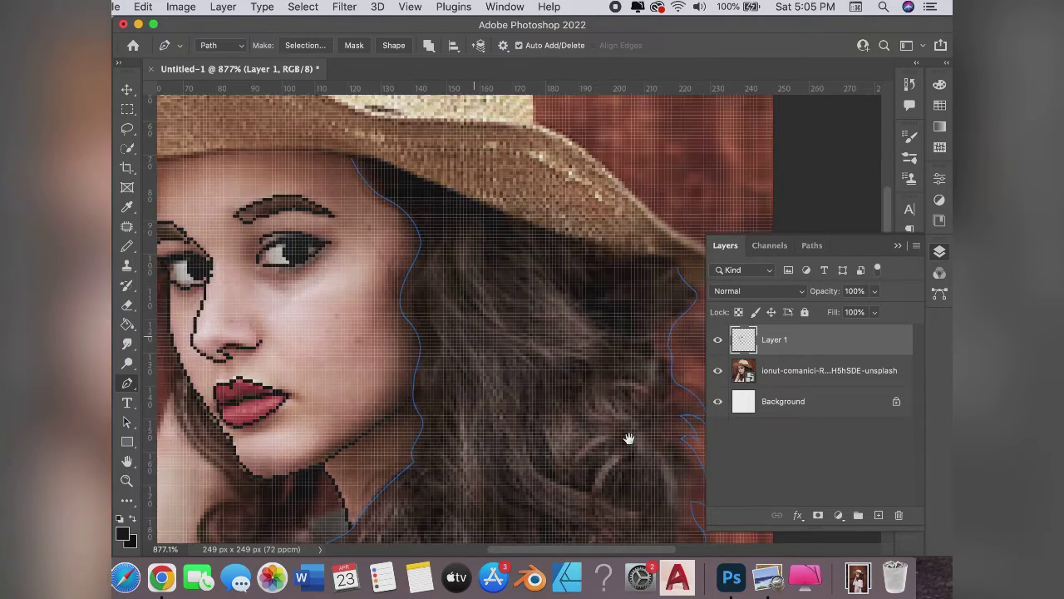
scroll(532, 333, left, 5)
scroll(358, 199, left, 4)
click(341, 159)
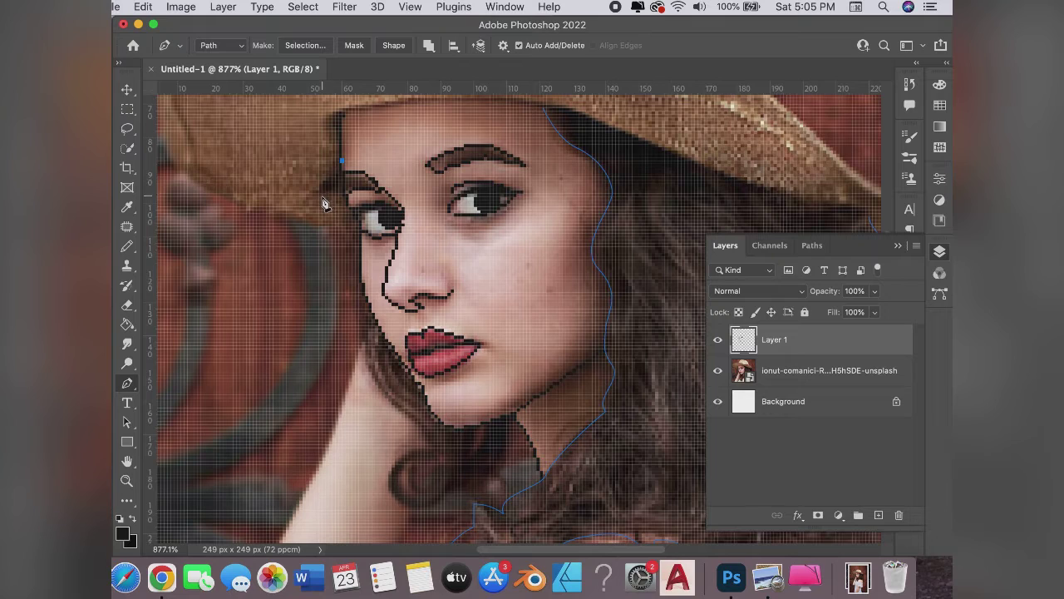
drag(319, 194, 330, 198)
drag(338, 246, 349, 276)
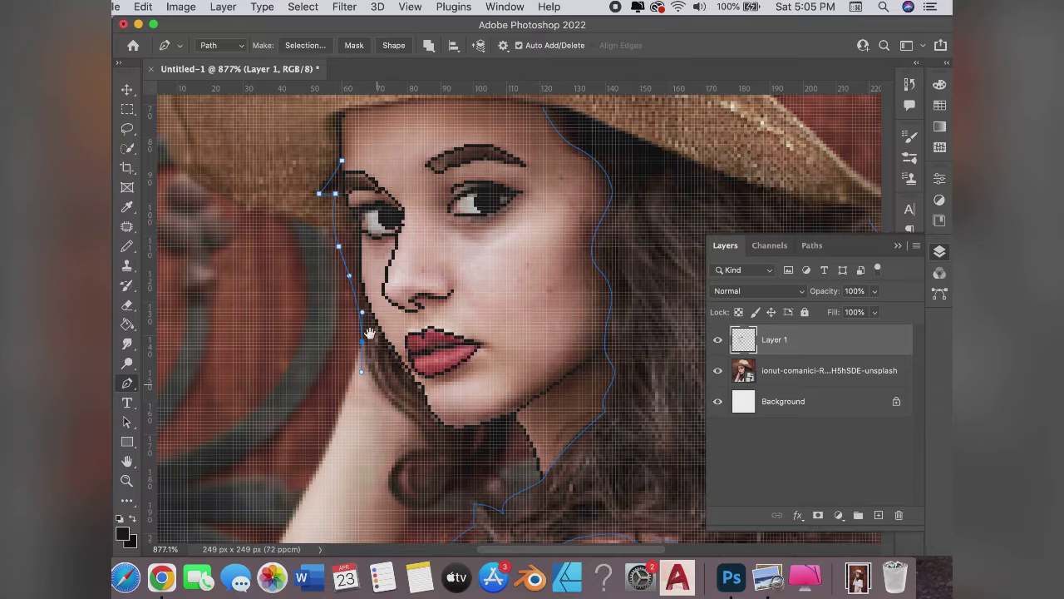
drag(370, 333, 357, 177)
mouse_move(392, 268)
mouse_down()
mouse_move(413, 299)
mouse_move(381, 347)
mouse_move(464, 331)
mouse_up()
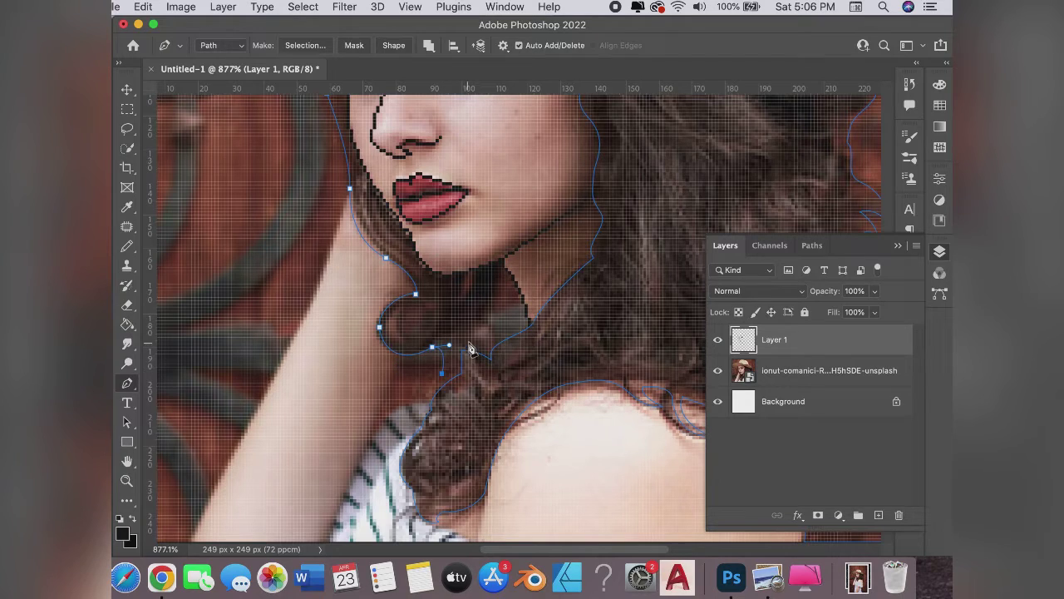
Curve around the hair curl below the chin, redrawing undone anchors to meet the hair outline.
drag(469, 341, 468, 356)
key(Escape)
key(super+z)
key(super+z)
key(super+z)
key(super+z)
mouse_move(416, 314)
mouse_down()
mouse_move(407, 329)
mouse_move(441, 346)
mouse_up()
click(379, 317)
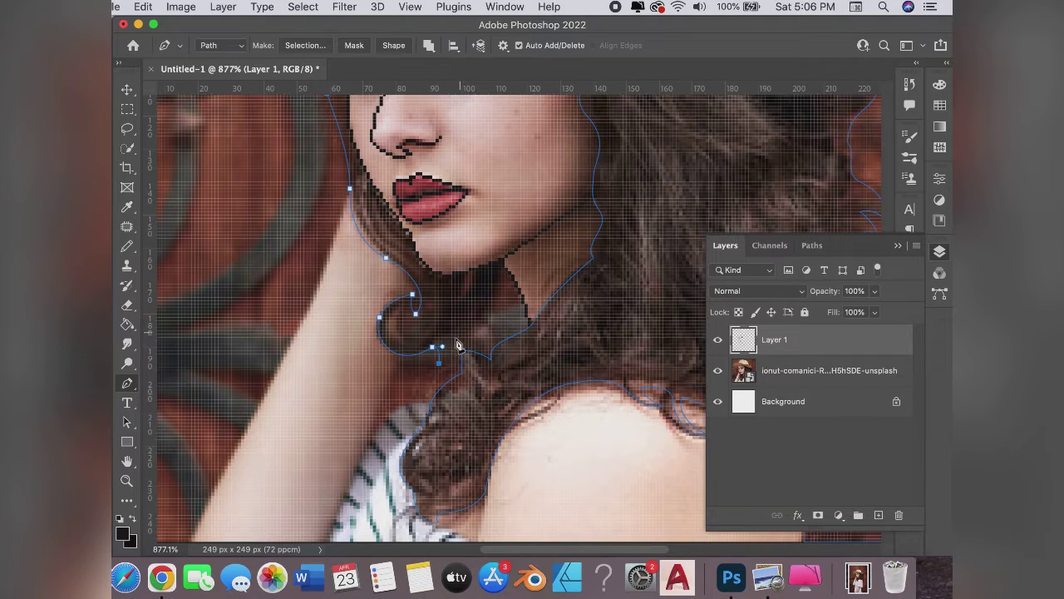
click(438, 363)
drag(464, 339, 480, 338)
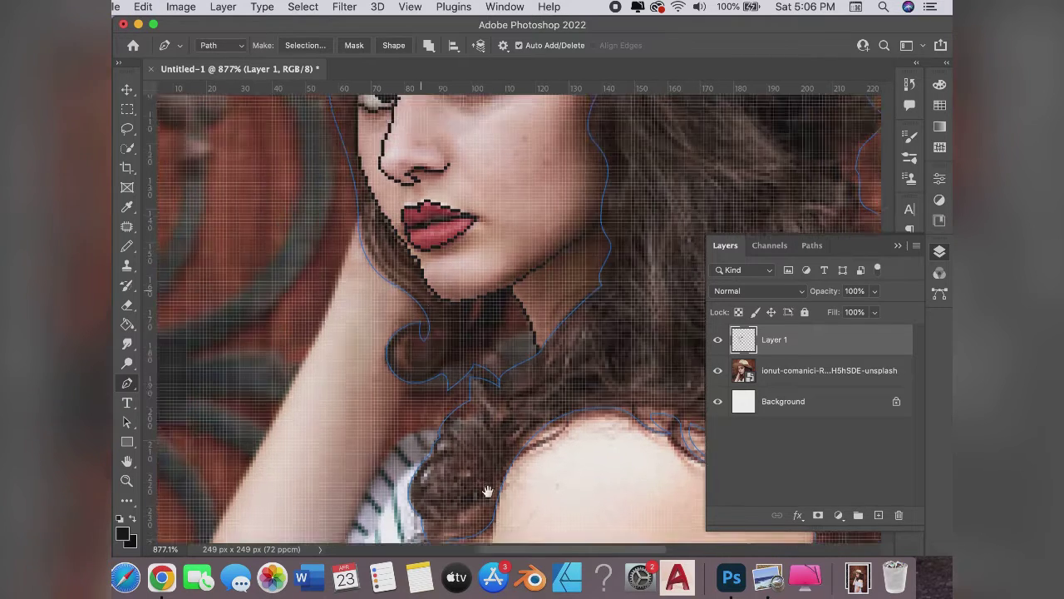
drag(419, 99, 418, 304)
mouse_move(355, 320)
mouse_down()
mouse_move(469, 389)
mouse_move(366, 359)
mouse_up()
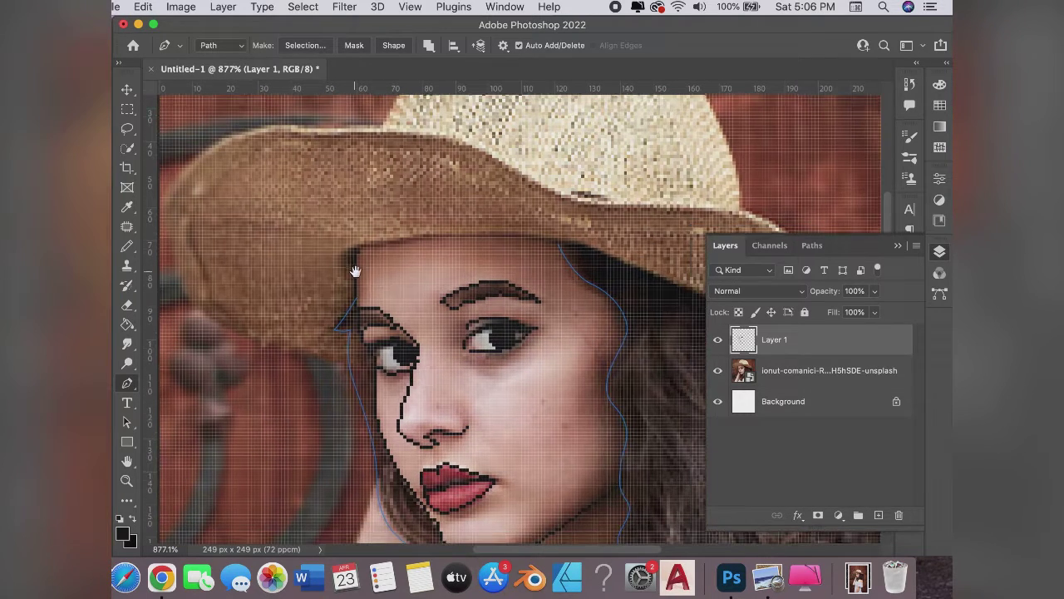
Trace the brim's underside from the face edge to its right tip, joining the hair outline.
click(353, 273)
drag(374, 242, 410, 240)
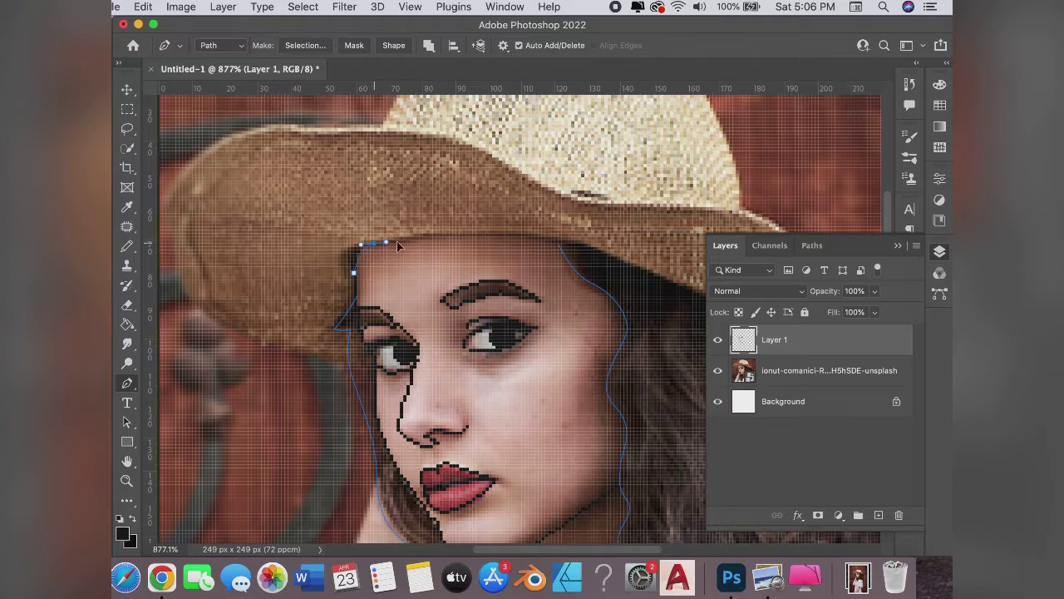
mouse_move(514, 242)
mouse_down()
mouse_move(441, 233)
mouse_move(488, 275)
mouse_up()
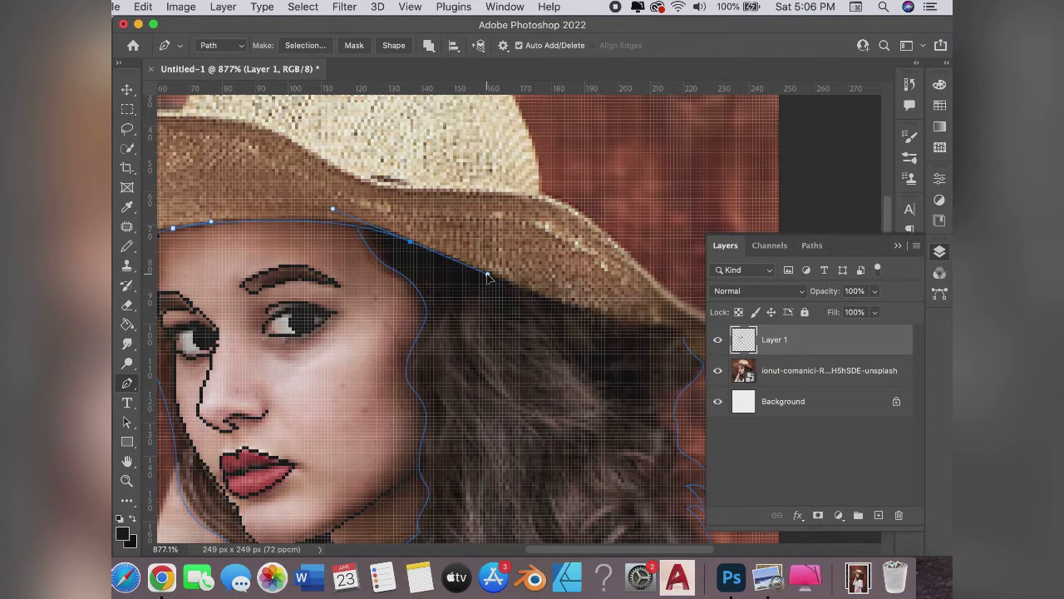
scroll(574, 333, right, 3)
drag(562, 326, 587, 333)
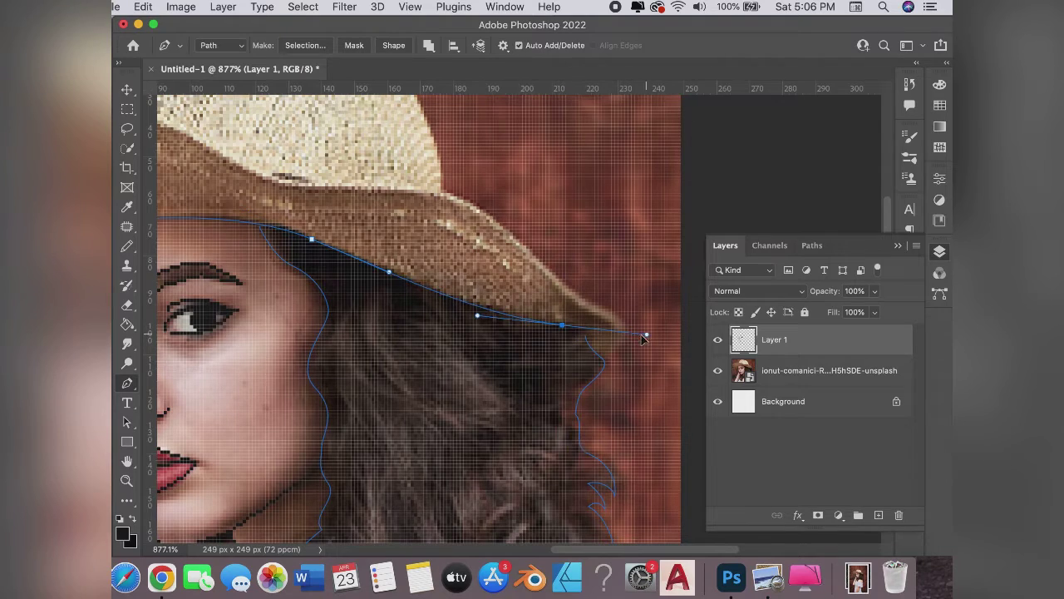
click(611, 362)
drag(605, 364, 636, 337)
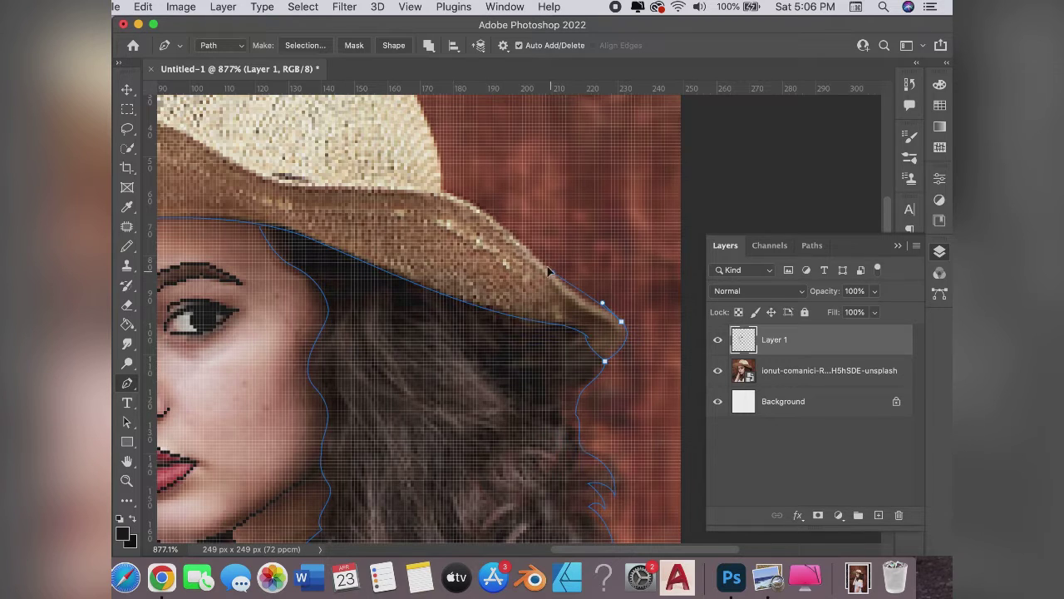
Outline the upper brim leftward and around its left end, redoing one misplaced anchor.
click(527, 242)
scroll(526, 242, left, 5)
drag(567, 242, 508, 240)
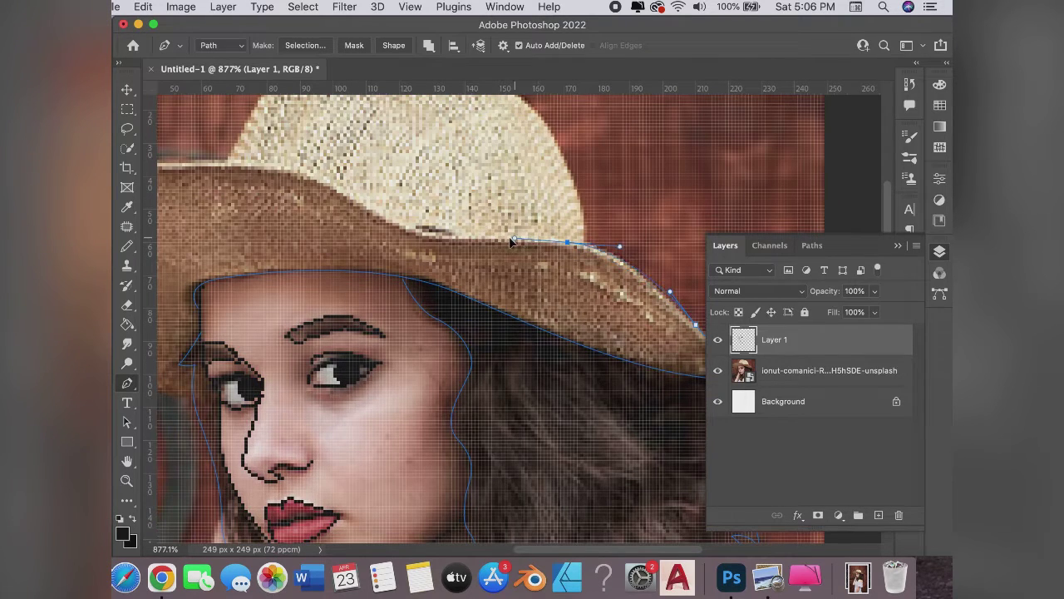
mouse_move(408, 227)
mouse_down()
mouse_move(368, 207)
mouse_move(281, 198)
mouse_move(309, 264)
mouse_up()
scroll(374, 206, left, 5)
scroll(374, 206, up, 1)
scroll(386, 178, left, 5)
scroll(386, 178, up, 1)
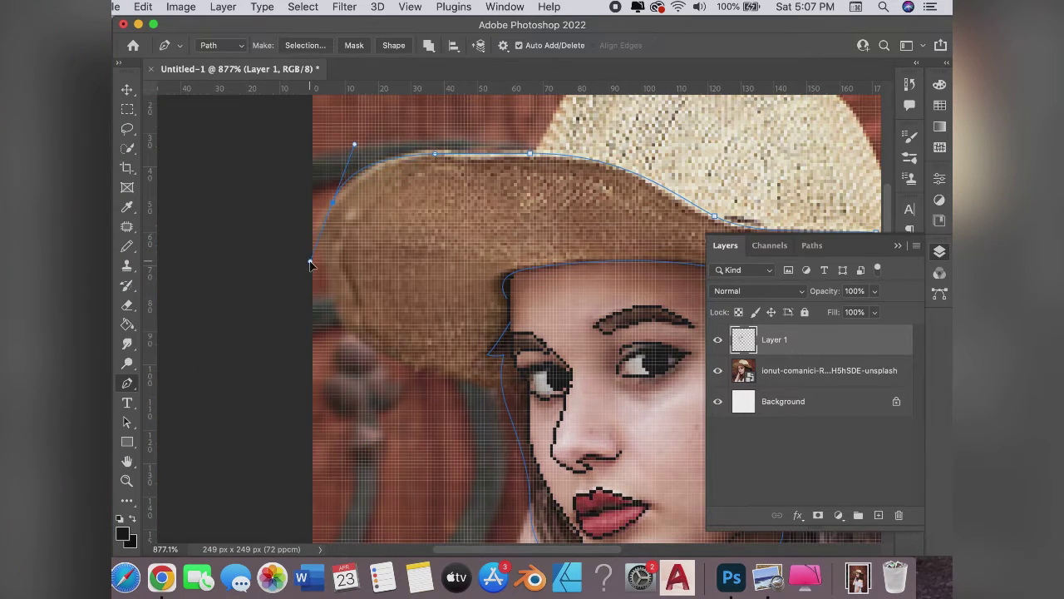
drag(345, 321, 366, 353)
drag(499, 390, 596, 403)
key(super+z)
drag(499, 390, 488, 411)
Trace the hat's crown across the top and down its right side.
drag(526, 281, 446, 416)
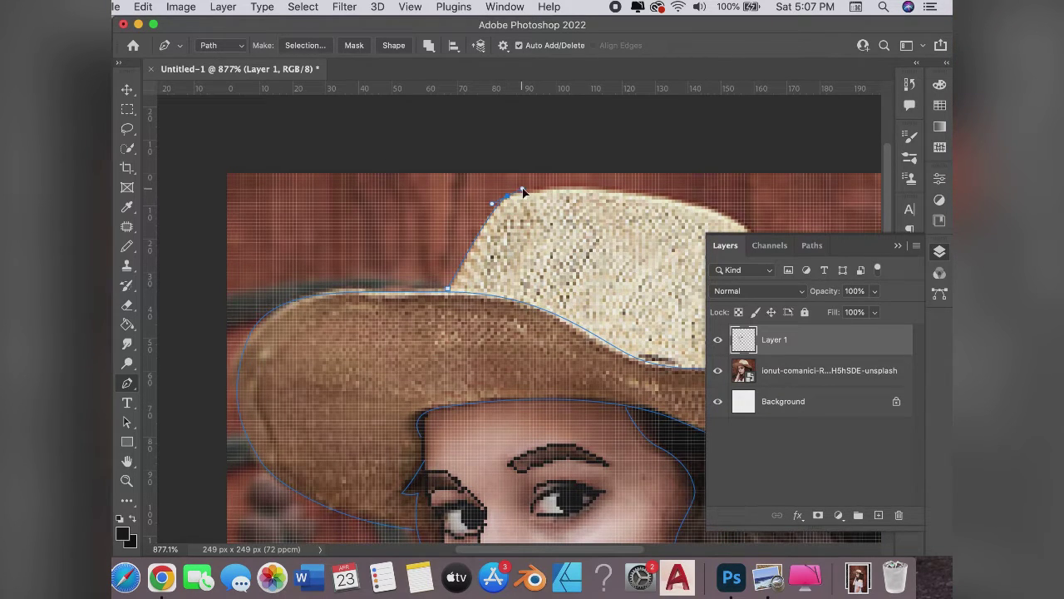
drag(522, 192, 292, 199)
drag(443, 205, 526, 220)
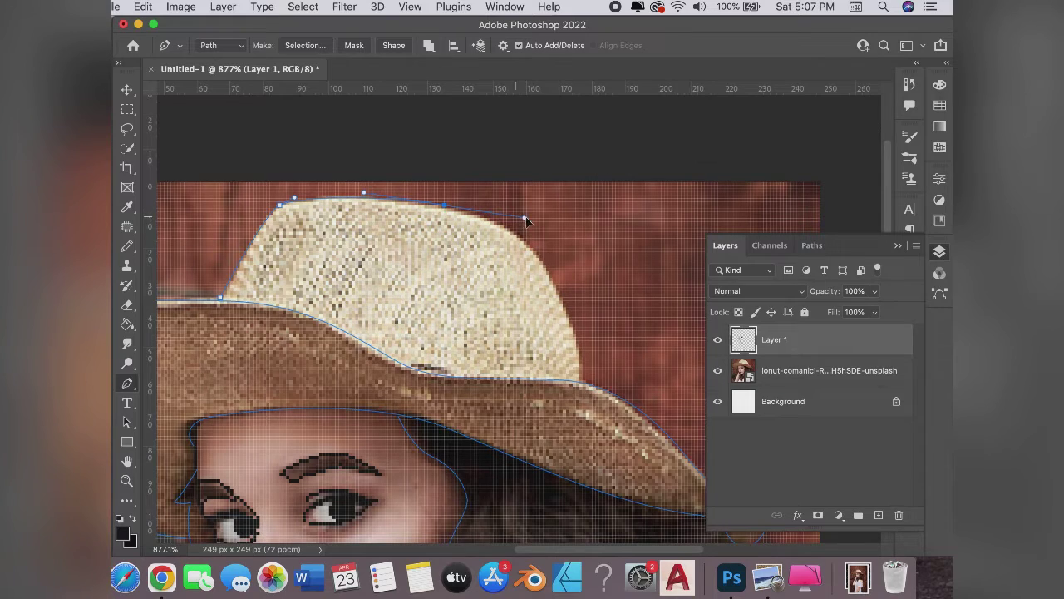
drag(549, 271, 568, 316)
mouse_move(582, 385)
mouse_down()
mouse_move(583, 406)
mouse_move(536, 148)
mouse_up()
scroll(488, 157, down, 5)
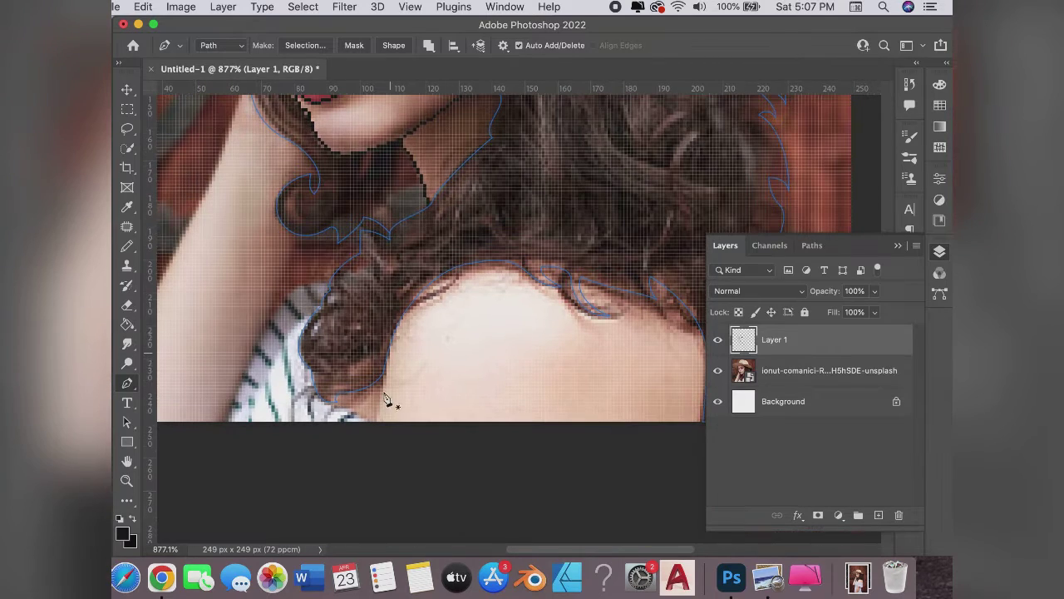
scroll(392, 388, down, 3)
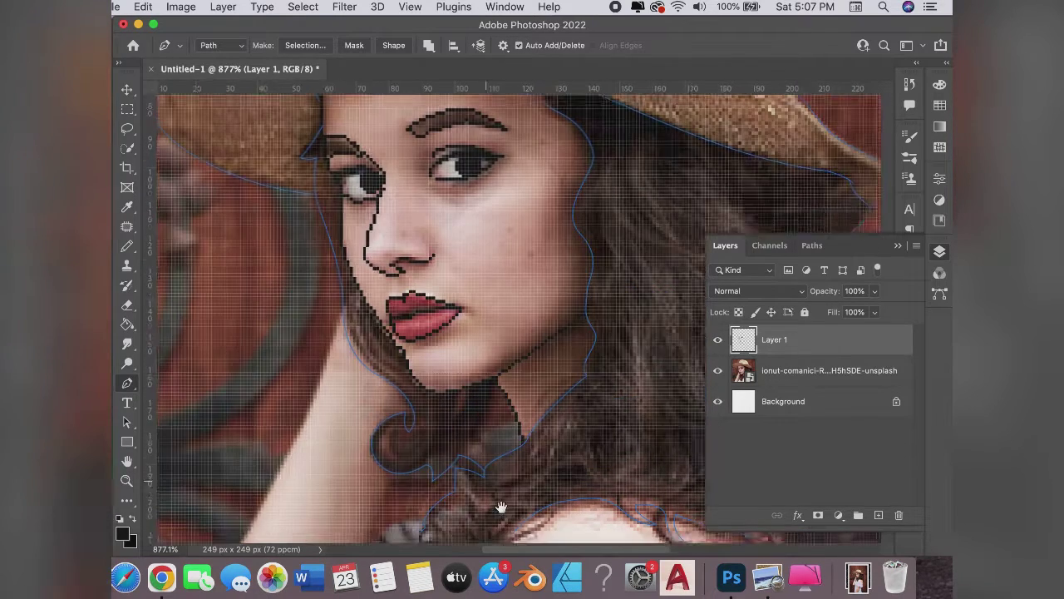
scroll(415, 391, down, 2)
scroll(491, 399, down, 3)
Stroke the traced hat, hair and shoulder paths as black pencil lines on Layer 1.
right_click(515, 399)
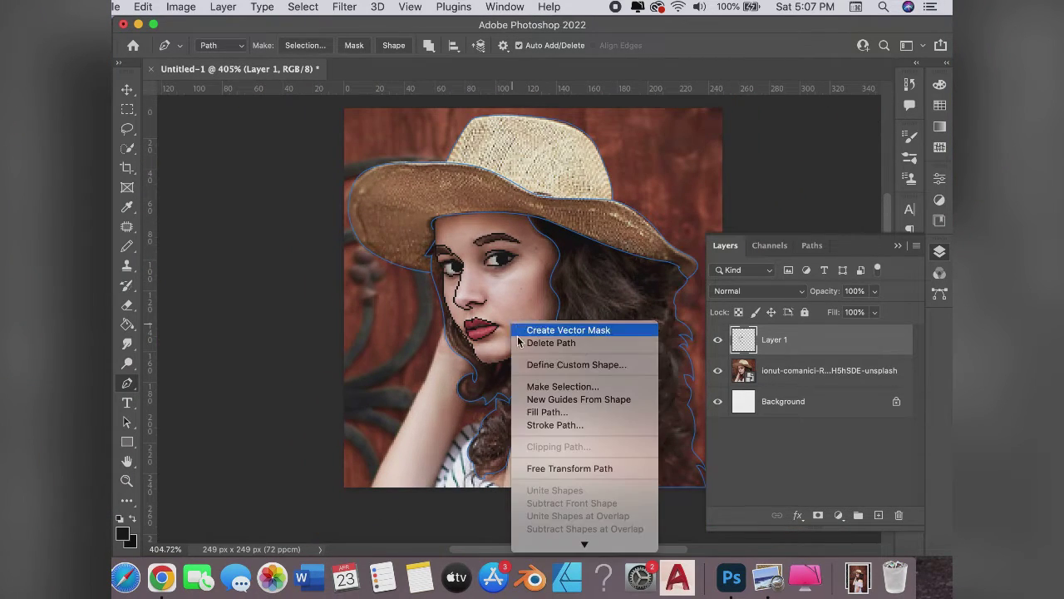
click(576, 430)
click(597, 273)
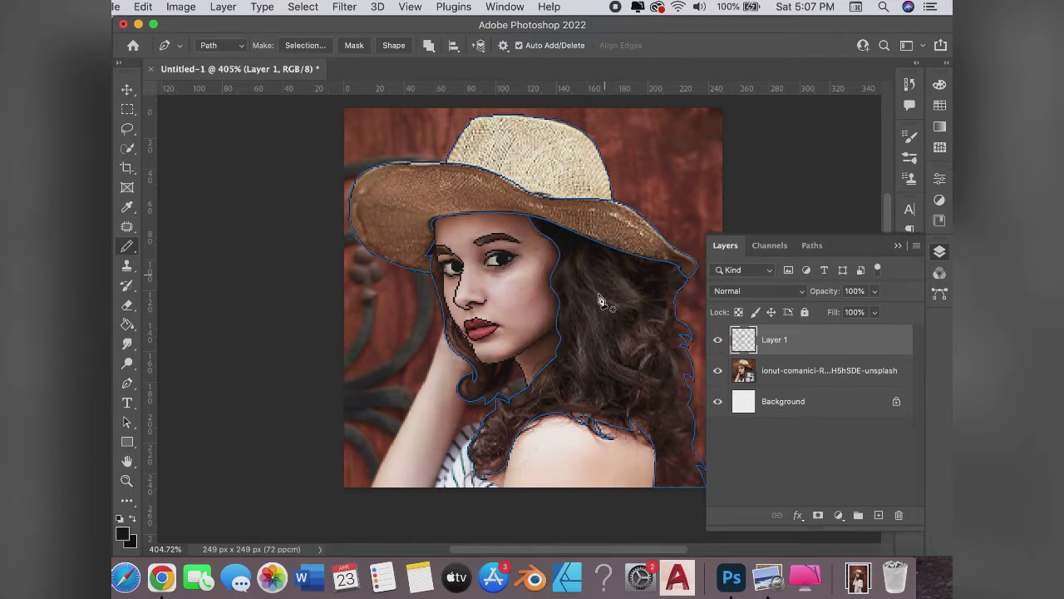
click(718, 371)
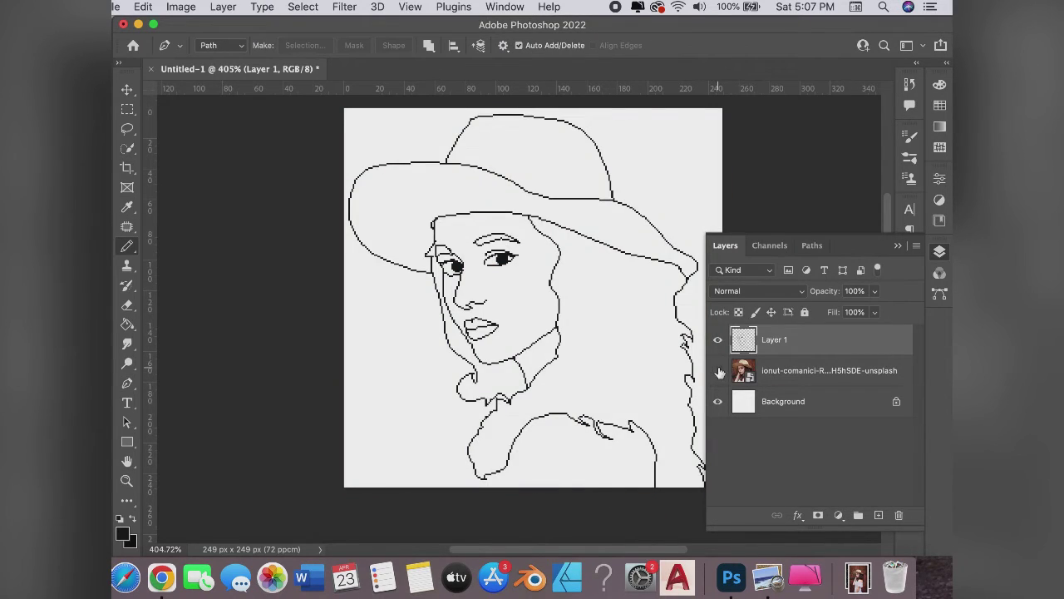
click(715, 374)
Hide and reshow the photo layer while scrolling to compare the line art against the photo.
scroll(532, 353, up, 2)
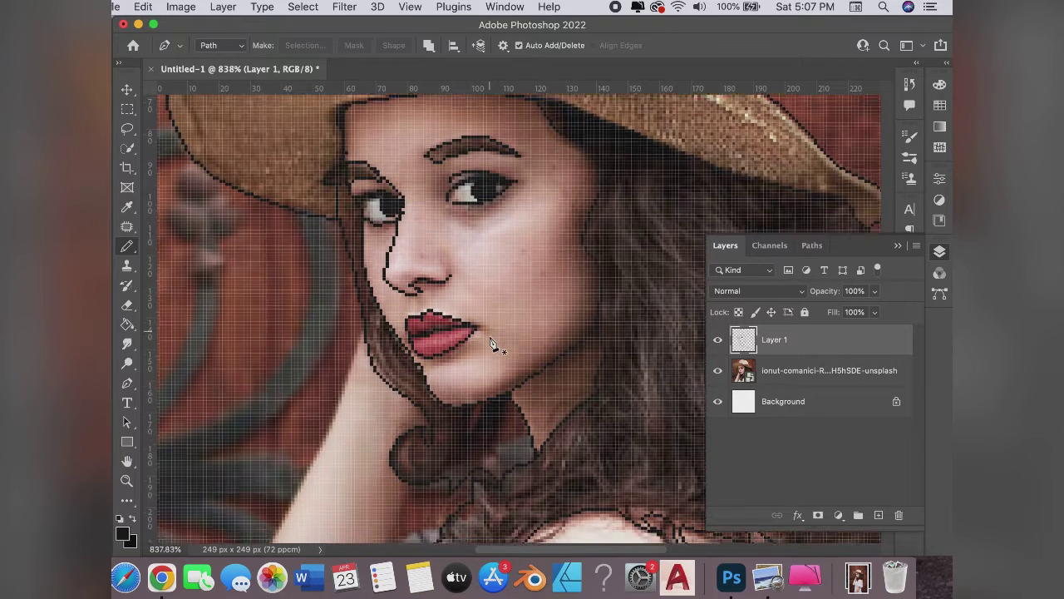
scroll(499, 348, down, 3)
click(718, 371)
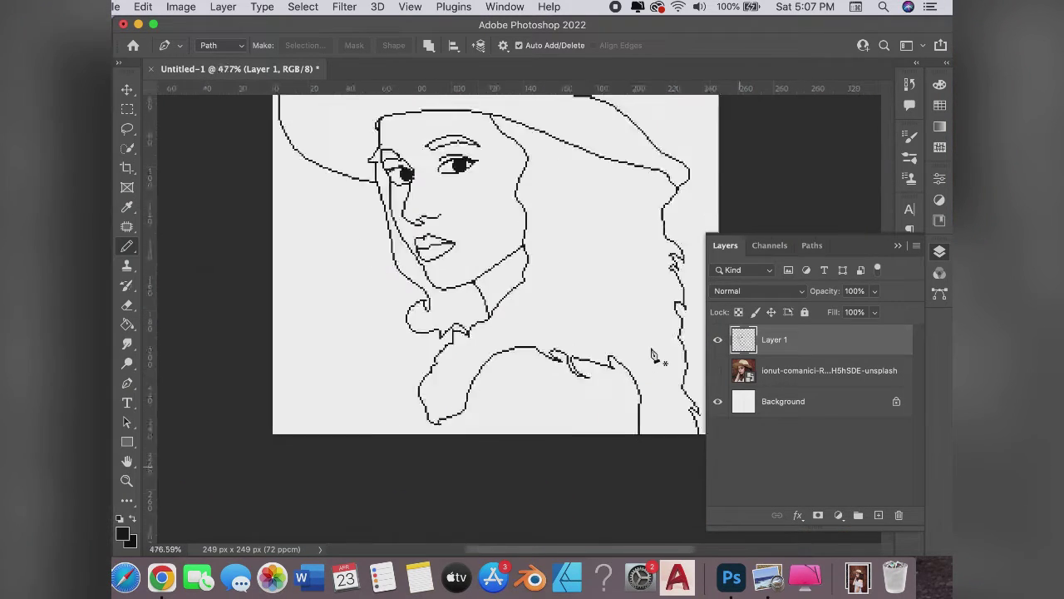
scroll(654, 353, down, 4)
scroll(654, 353, up, 3)
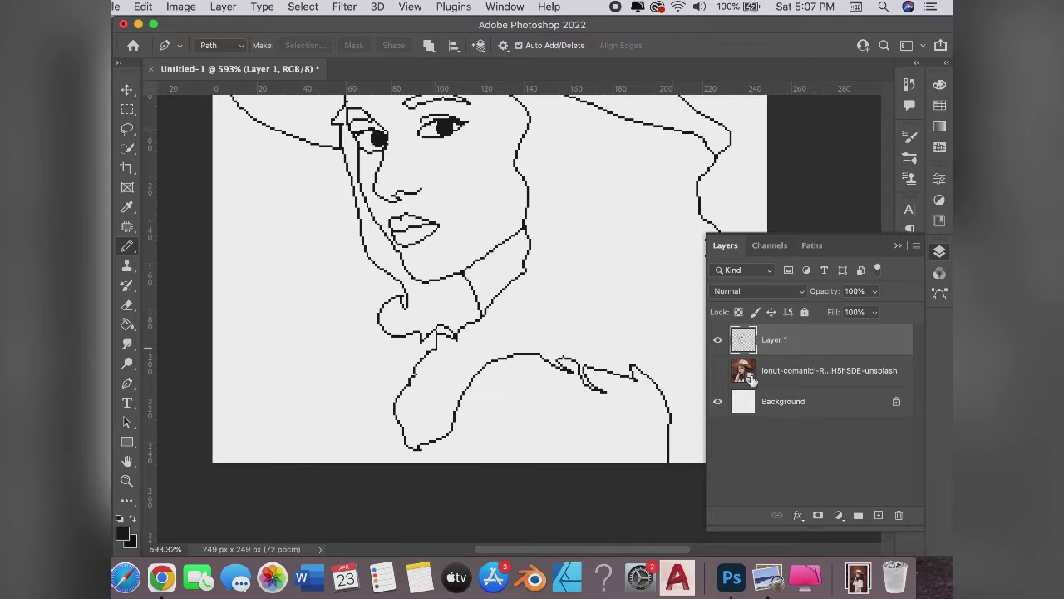
click(718, 371)
scroll(522, 366, up, 2)
scroll(521, 366, down, 3)
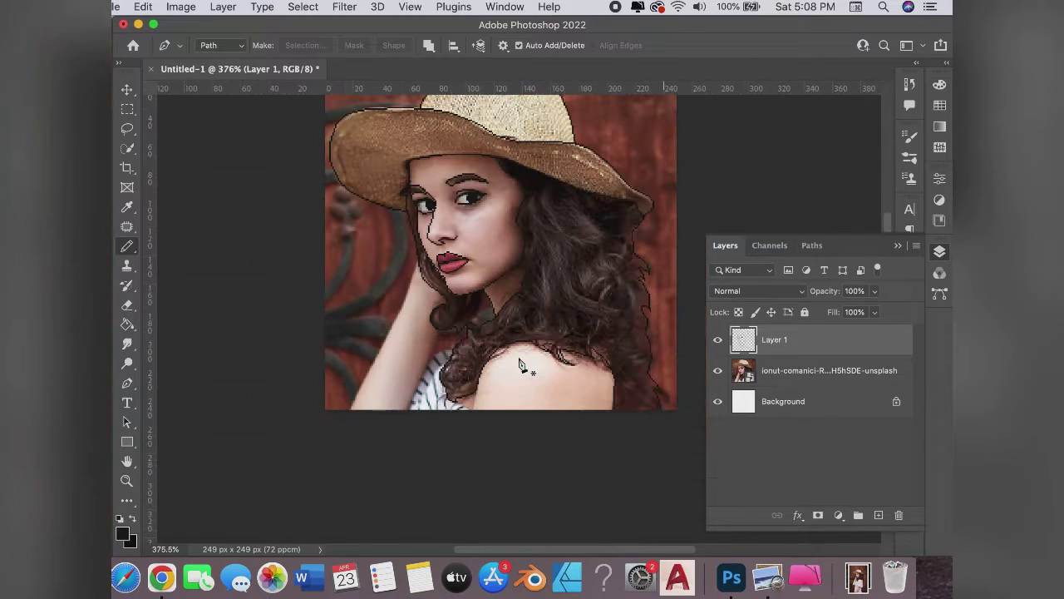
scroll(442, 393, up, 3)
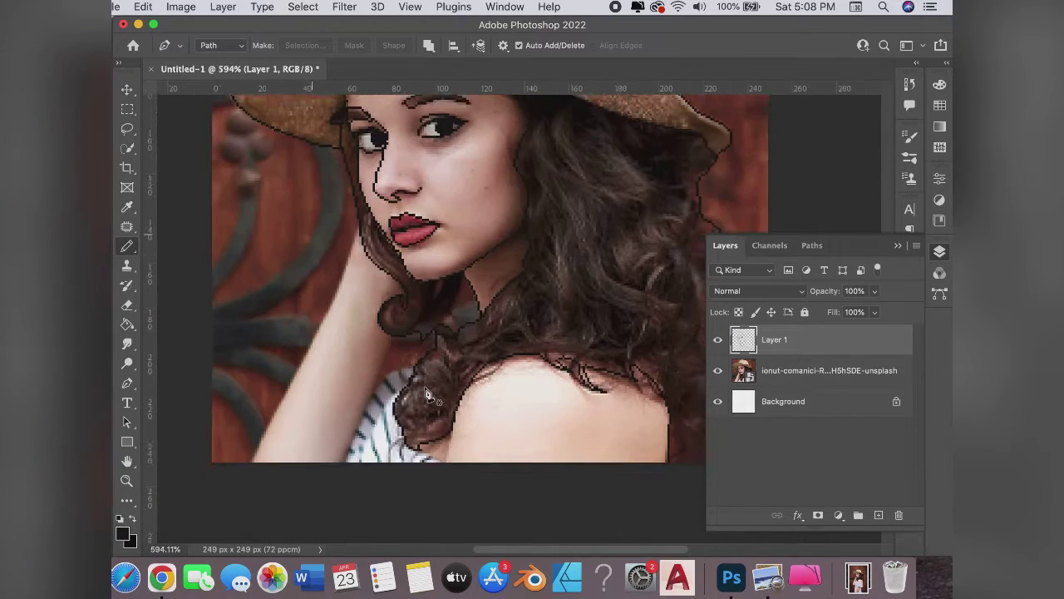
scroll(442, 392, up, 2)
scroll(444, 428, up, 1)
Trace a pen path along the hair lock where it meets the shoulder, ending at the image's bottom edge.
scroll(443, 426, down, 3)
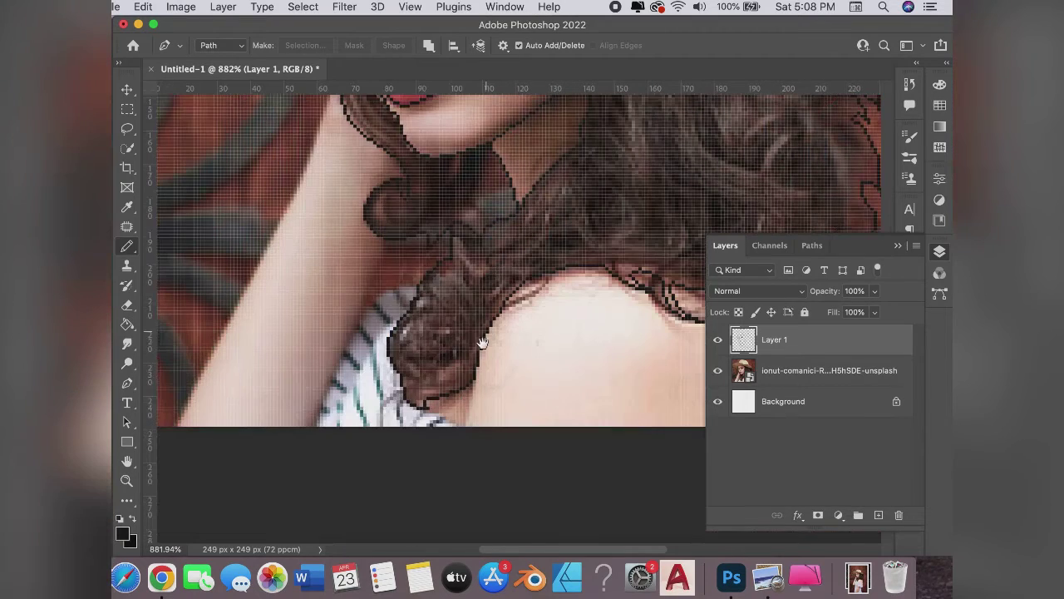
drag(473, 386, 481, 359)
drag(420, 286, 395, 301)
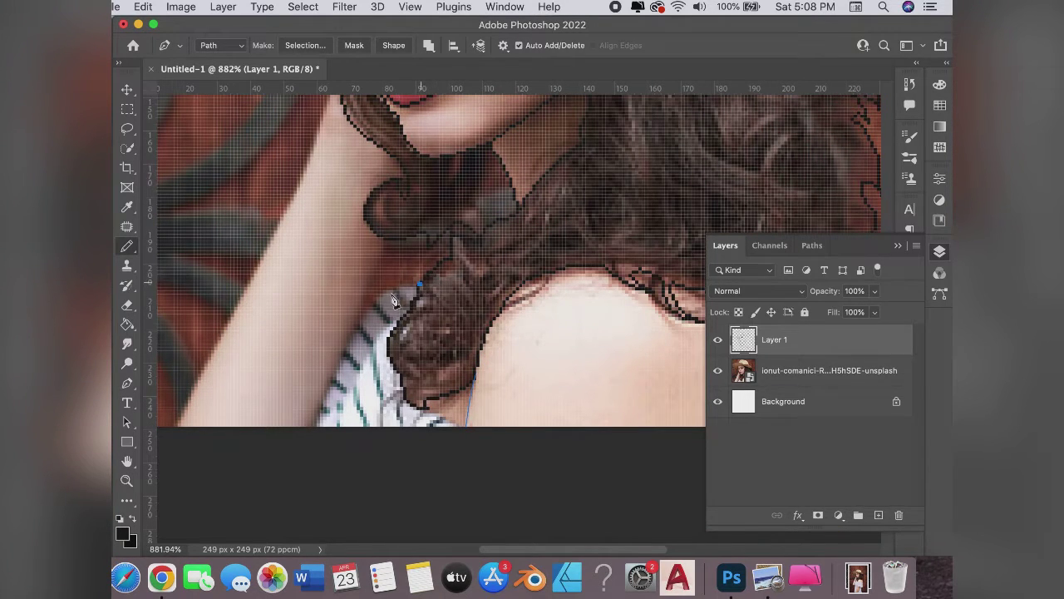
click(345, 329)
click(308, 427)
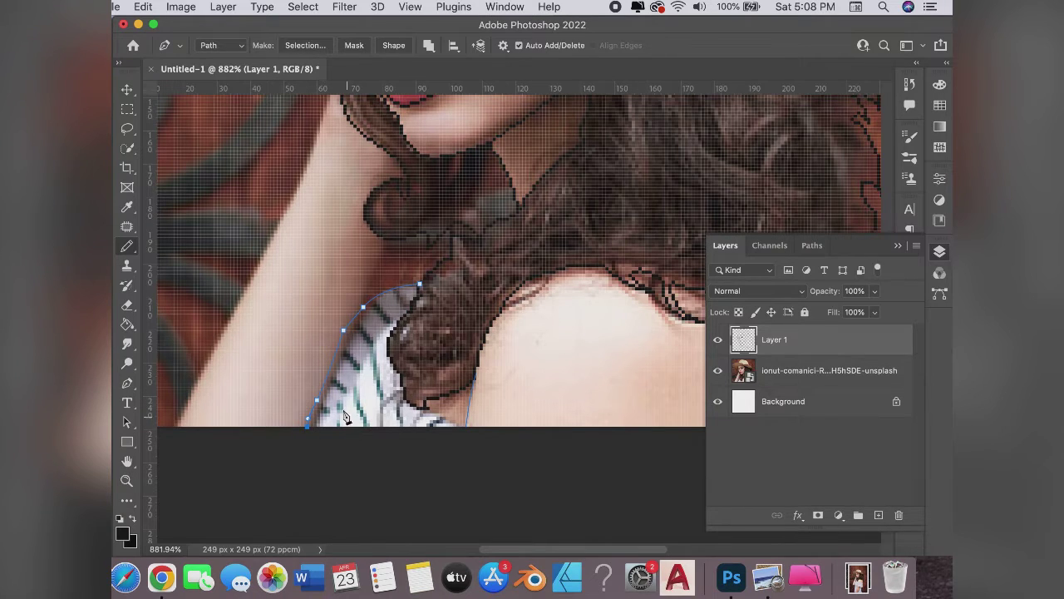
Stroke the hair-shoulder path in black, then hide and reshow the photo to check it.
right_click(380, 302)
click(420, 406)
click(596, 269)
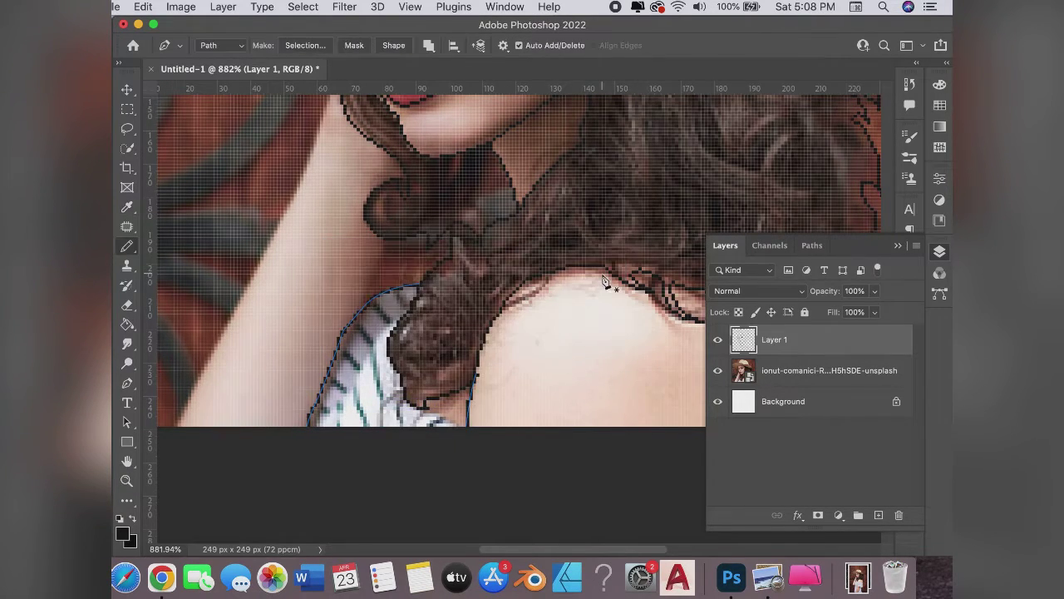
key(Return)
click(718, 370)
scroll(547, 309, down, 3)
scroll(549, 316, down, 2)
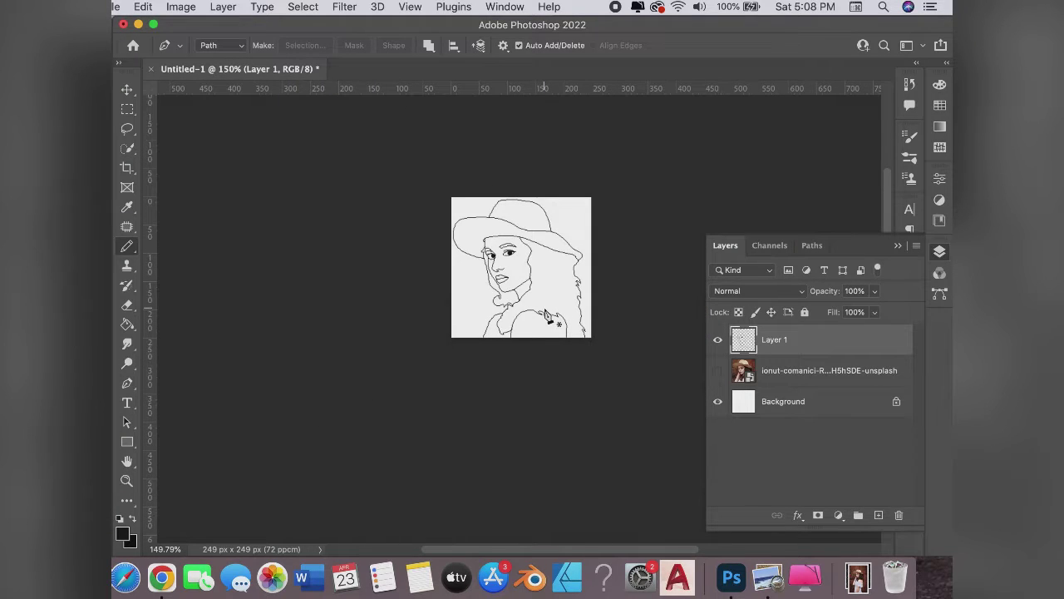
scroll(547, 317, up, 2)
scroll(546, 318, up, 2)
click(718, 370)
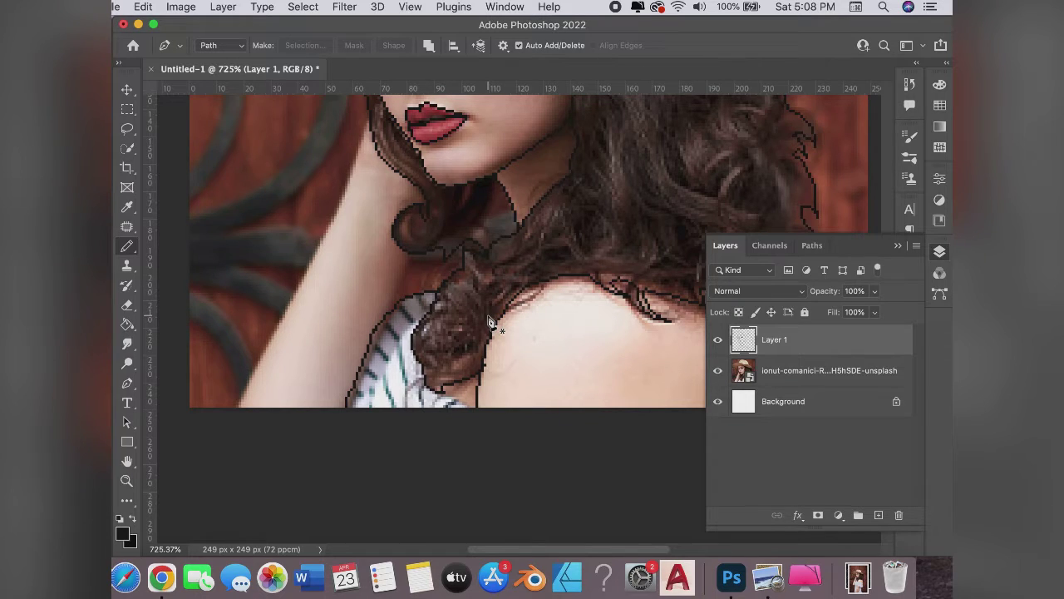
Trace a new pen path curving down along the striped shirt's edge.
click(490, 323)
click(437, 291)
click(391, 309)
click(376, 326)
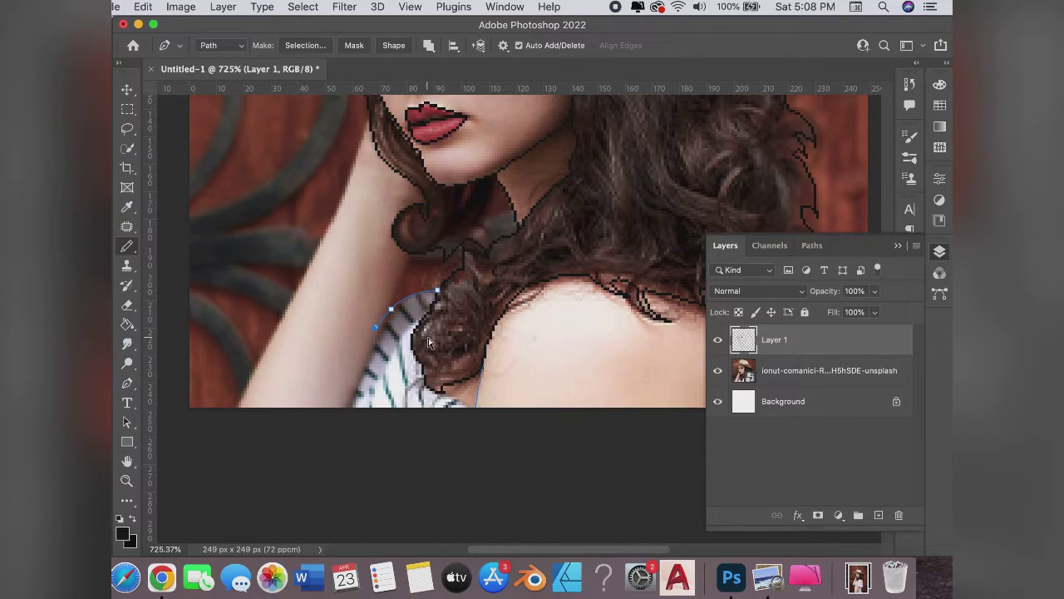
key(super+z)
key(super+z)
drag(366, 413, 352, 459)
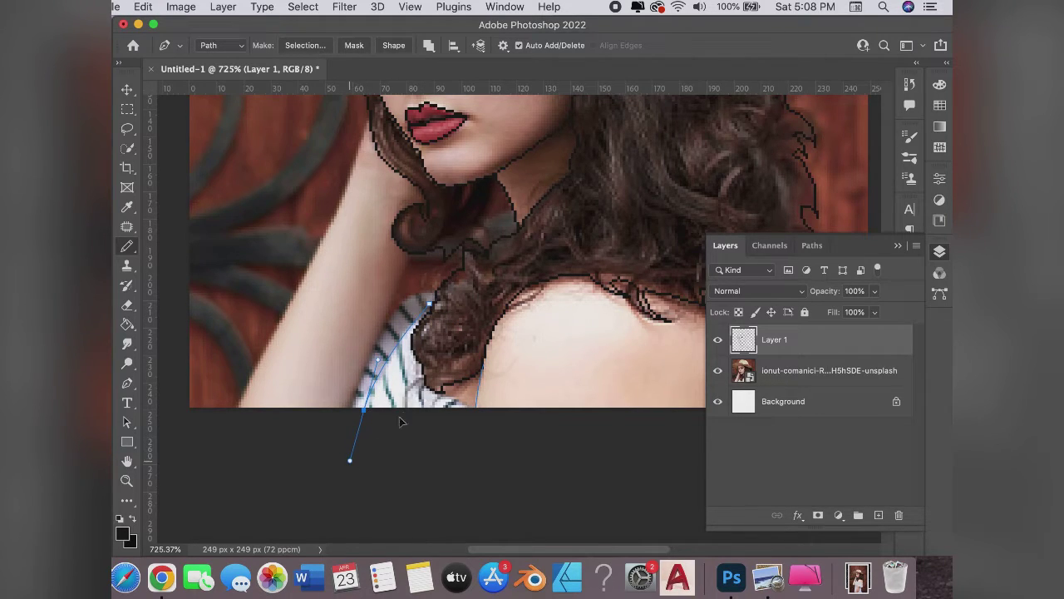
Stroke the shirt-edge path in black and toggle the photo layer to review the lines.
right_click(436, 226)
click(493, 310)
click(594, 271)
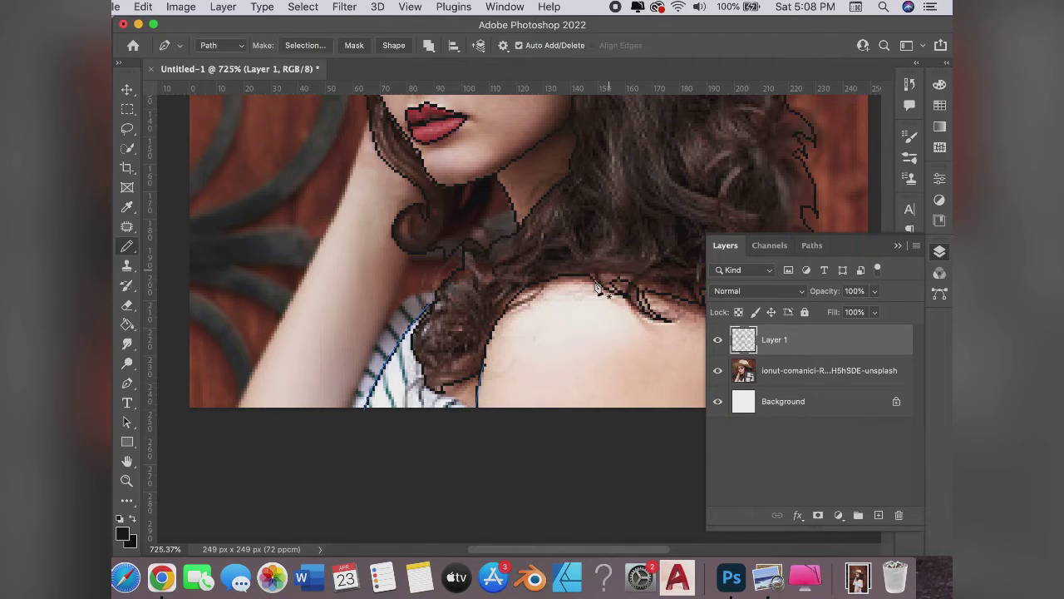
scroll(596, 287, up, 10)
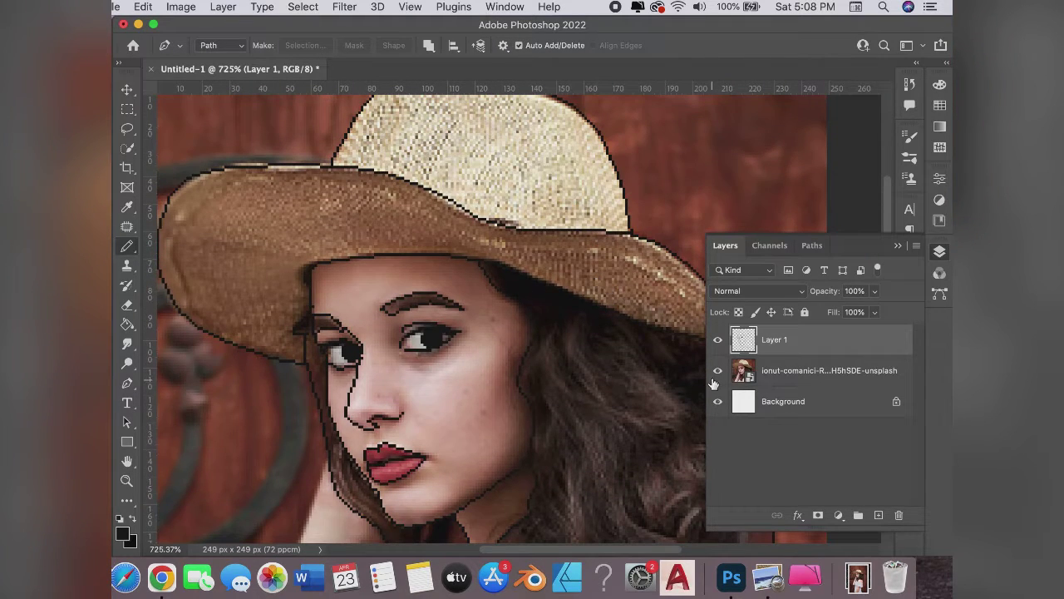
click(718, 370)
scroll(551, 332, down, 5)
scroll(551, 332, down, 3)
scroll(555, 331, up, 8)
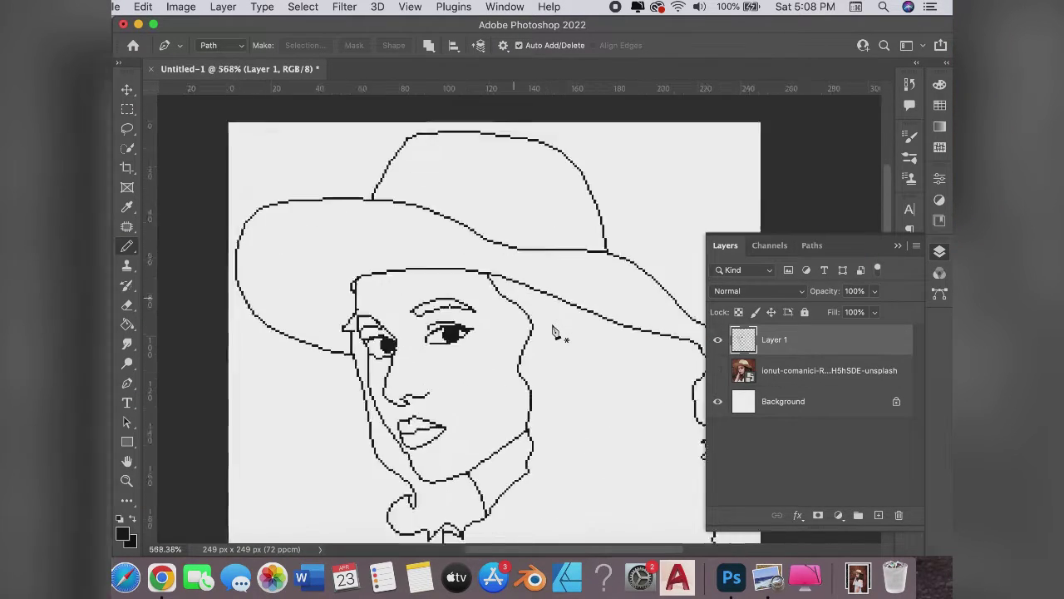
scroll(556, 333, up, 3)
click(718, 371)
scroll(535, 373, up, 2)
scroll(535, 373, down, 2)
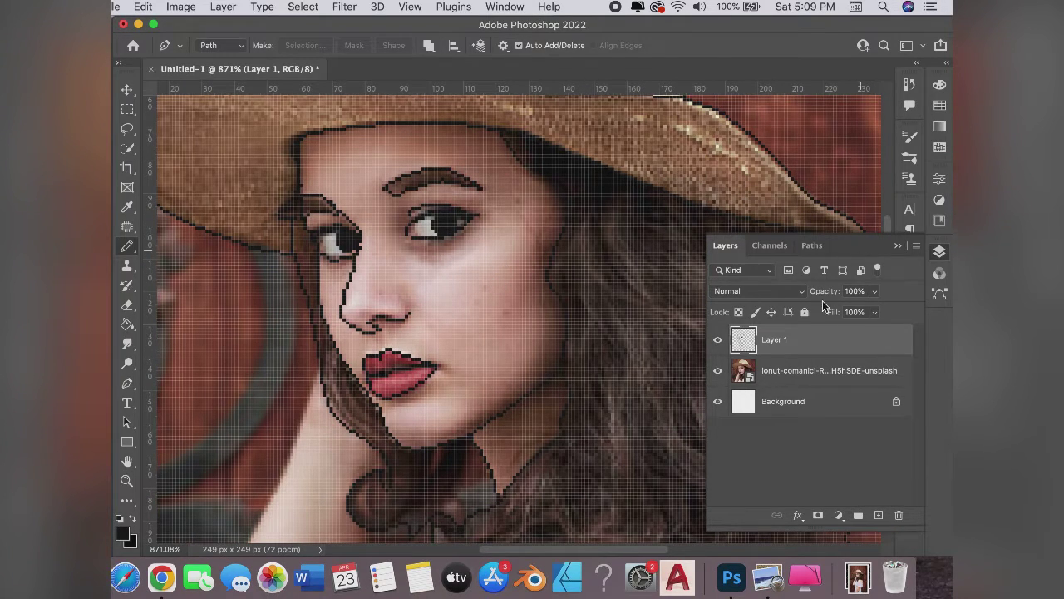
Add Layer 2 and trace a pen path from the cheek down the jaw to the chin.
click(878, 516)
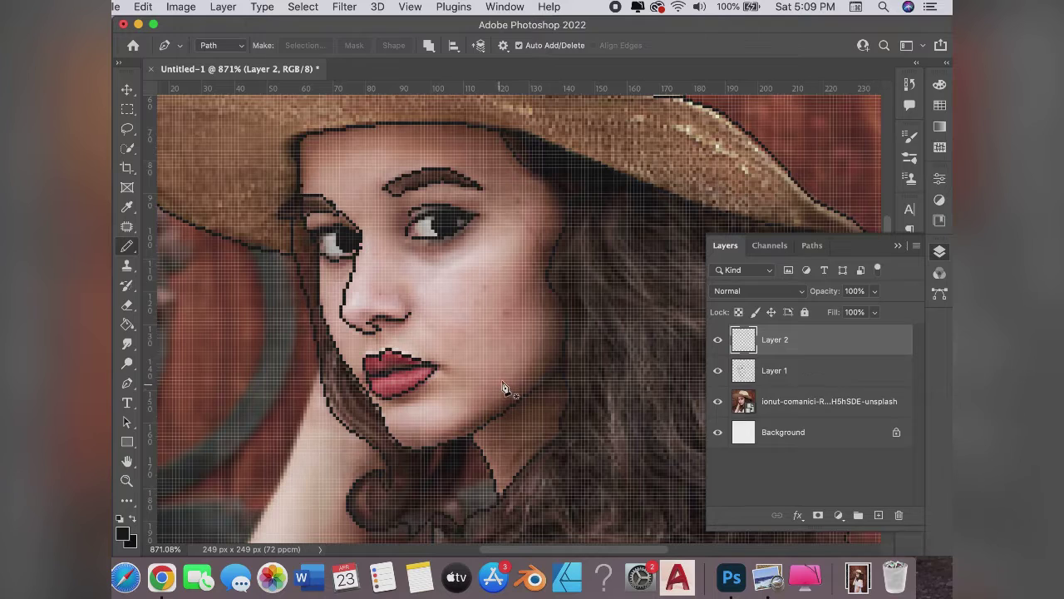
click(549, 216)
drag(532, 285, 556, 314)
drag(471, 420, 426, 451)
drag(384, 420, 385, 391)
key(Escape)
Stroke the jawline path in black and hide the photo to check the drawing.
right_click(428, 299)
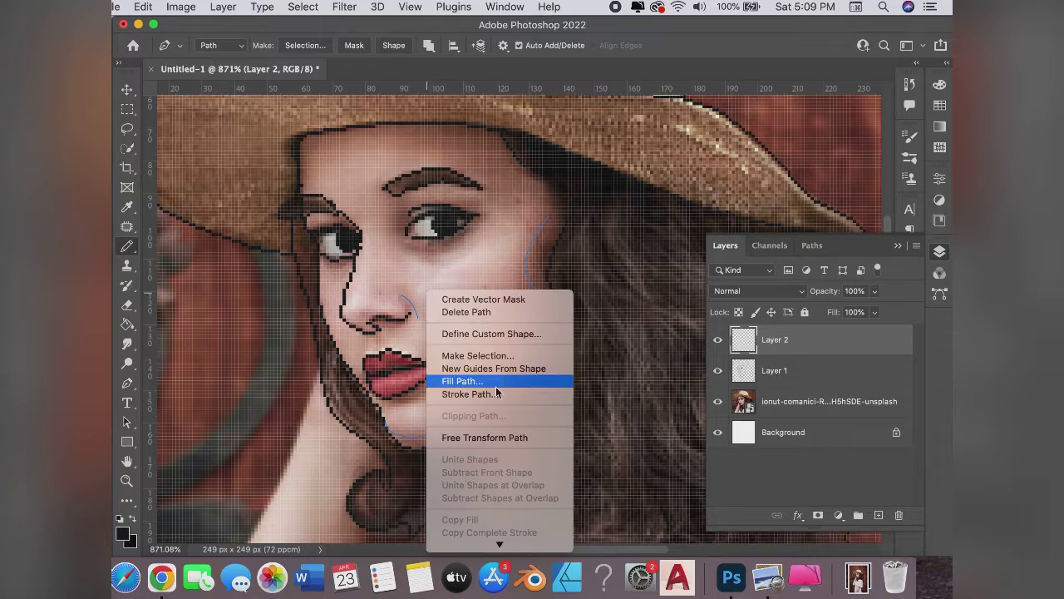
click(482, 393)
click(598, 272)
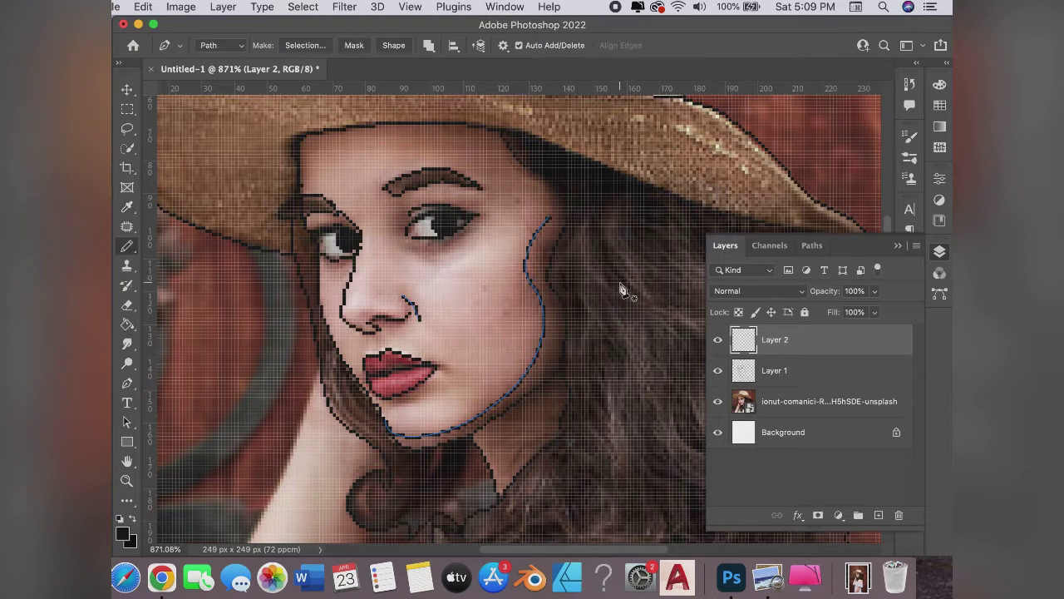
click(717, 401)
scroll(641, 392, down, 5)
scroll(587, 380, down, 3)
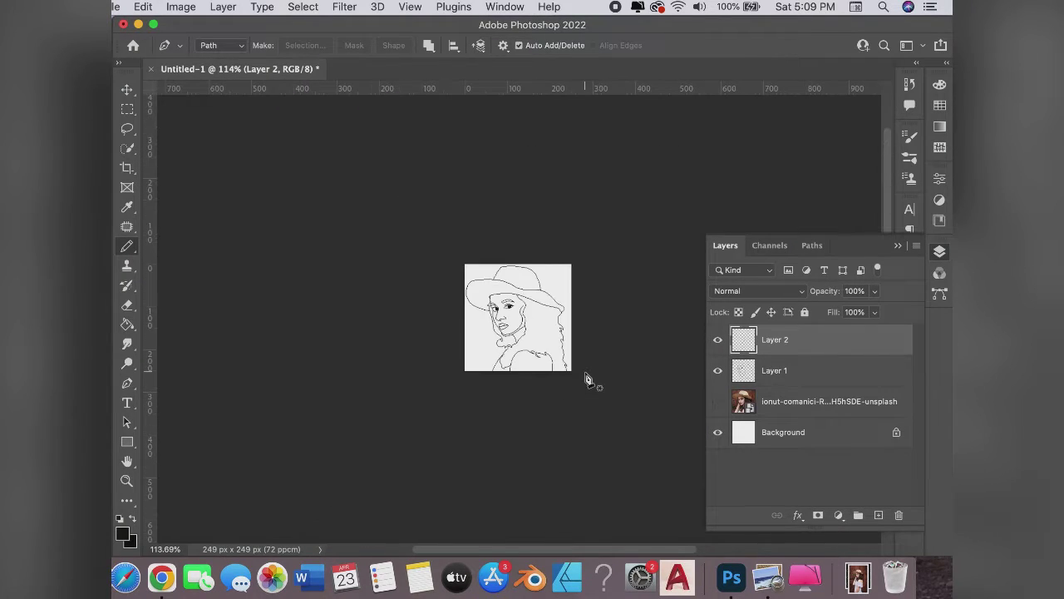
scroll(587, 380, up, 5)
scroll(587, 381, up, 3)
scroll(532, 350, up, 1)
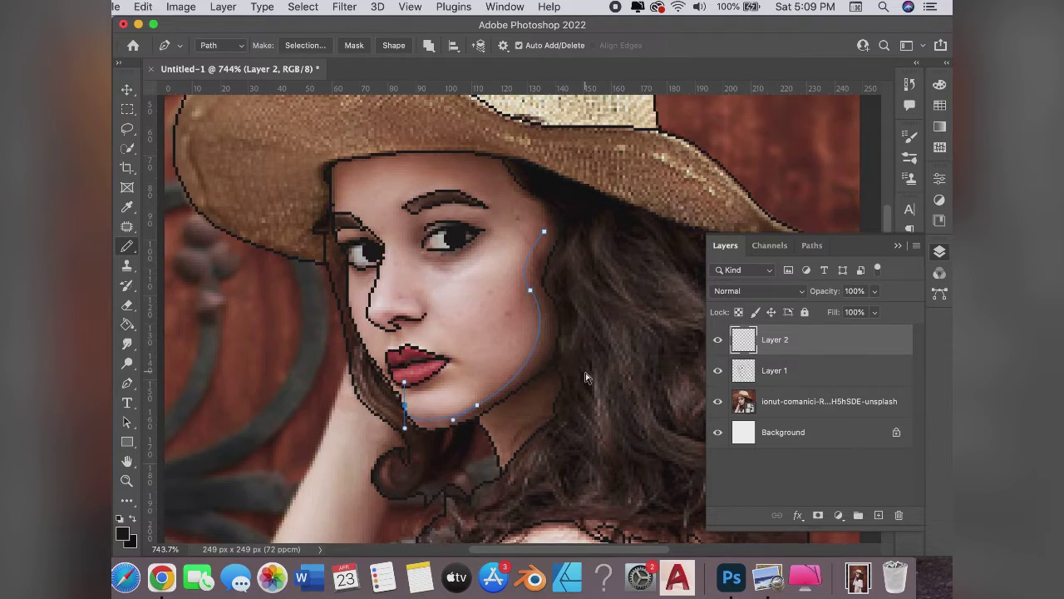
Trace a short curved nose path and stroke it in black.
key(Return)
click(421, 298)
drag(437, 326, 444, 332)
right_click(450, 313)
click(499, 404)
click(595, 273)
Hide the photo layer and scroll to review the full line drawing.
scroll(599, 291, down, 3)
click(717, 401)
scroll(565, 356, down, 5)
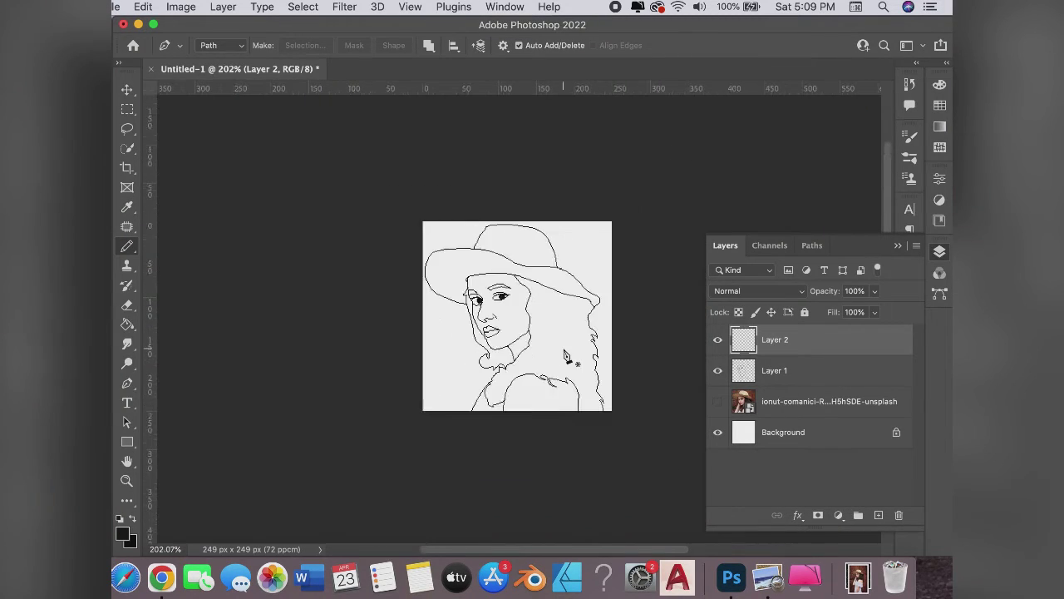
scroll(566, 356, up, 3)
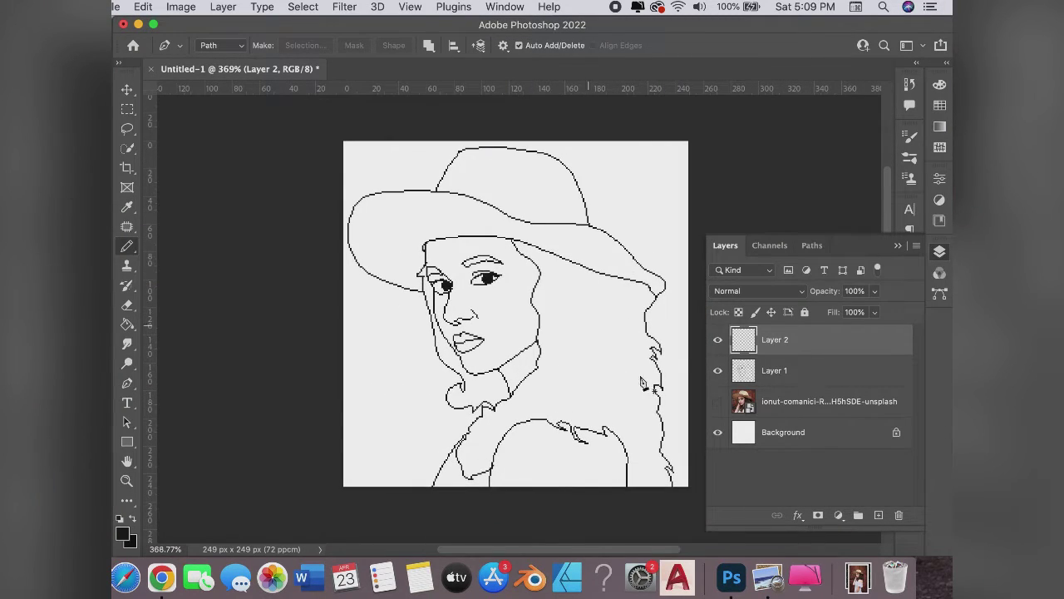
click(129, 326)
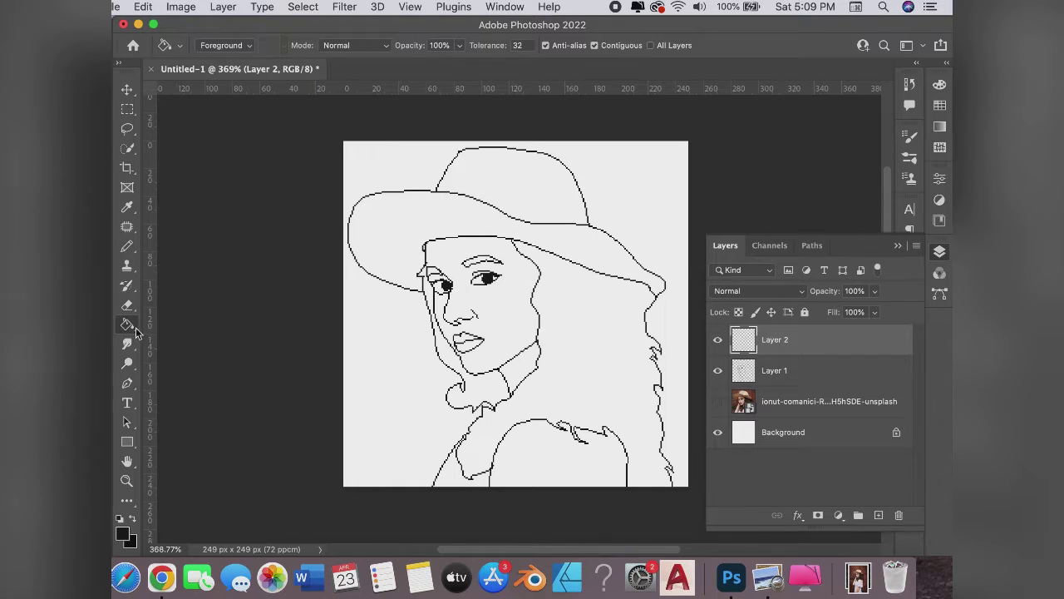
click(795, 375)
click(631, 384)
click(475, 397)
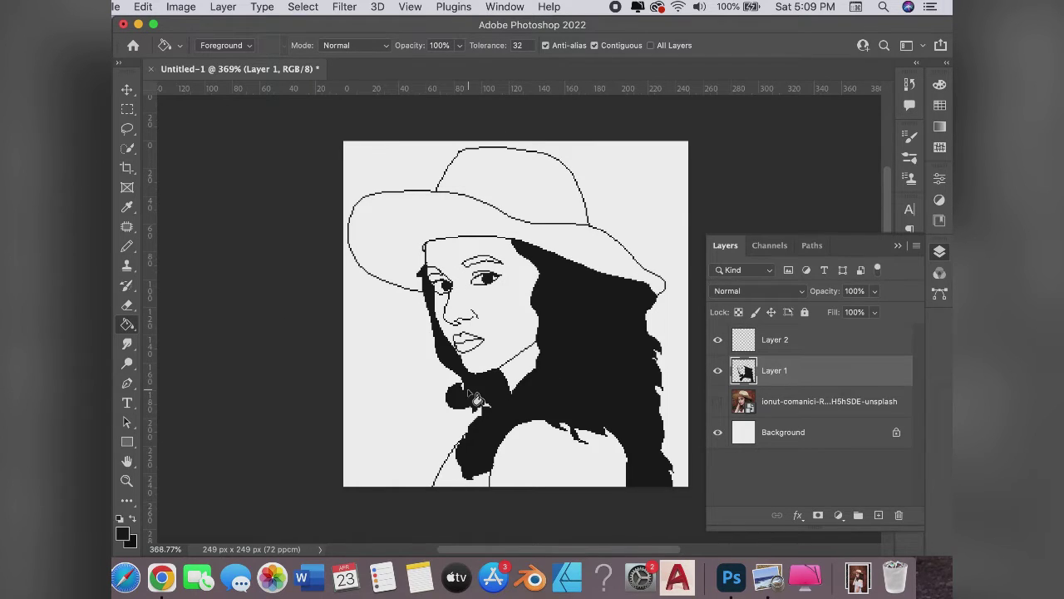
scroll(450, 261, up, 5)
scroll(450, 261, up, 5)
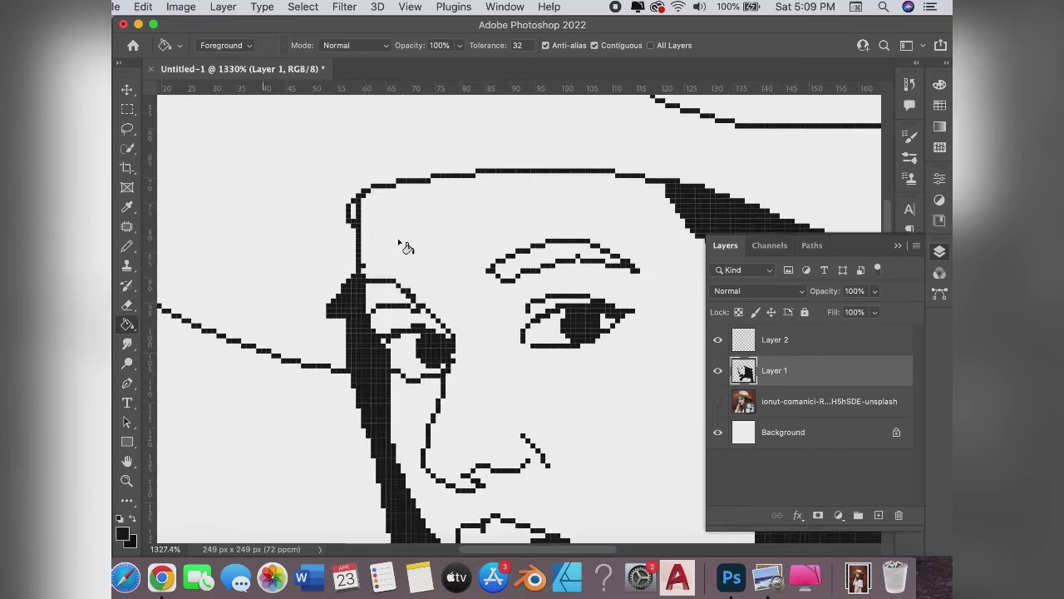
scroll(392, 292, down, 5)
scroll(392, 292, down, 3)
scroll(391, 292, up, 6)
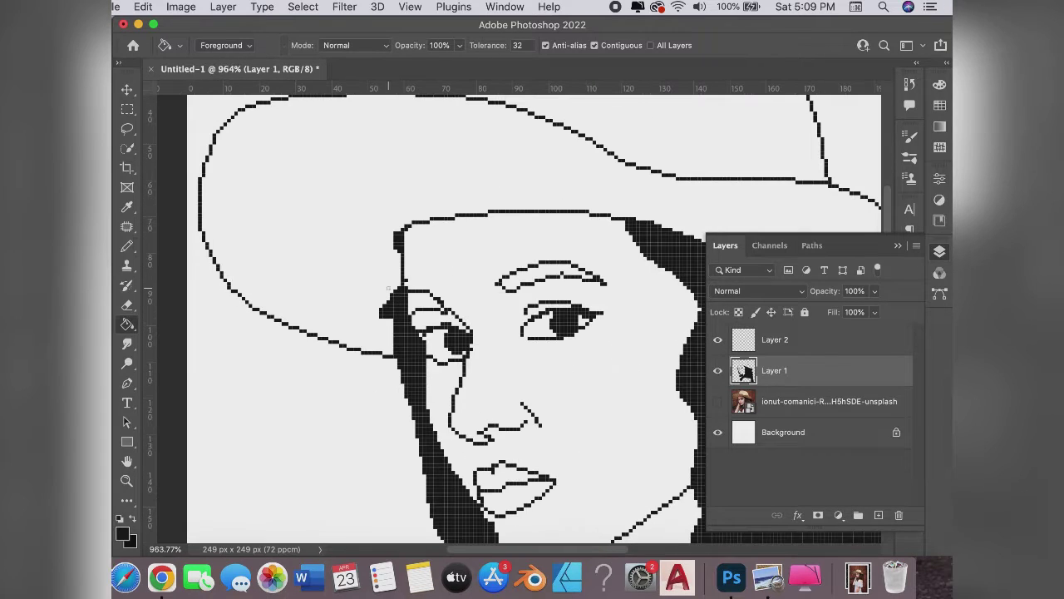
key(b)
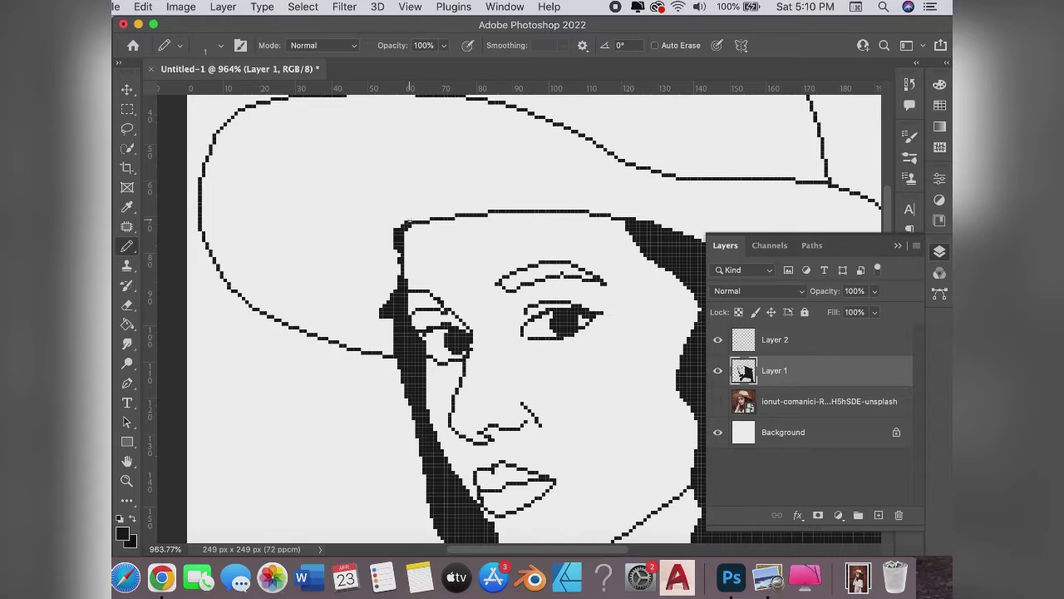
scroll(410, 220, down, 5)
scroll(410, 220, down, 4)
scroll(410, 221, up, 3)
scroll(410, 221, right, 3)
scroll(410, 220, down, 1)
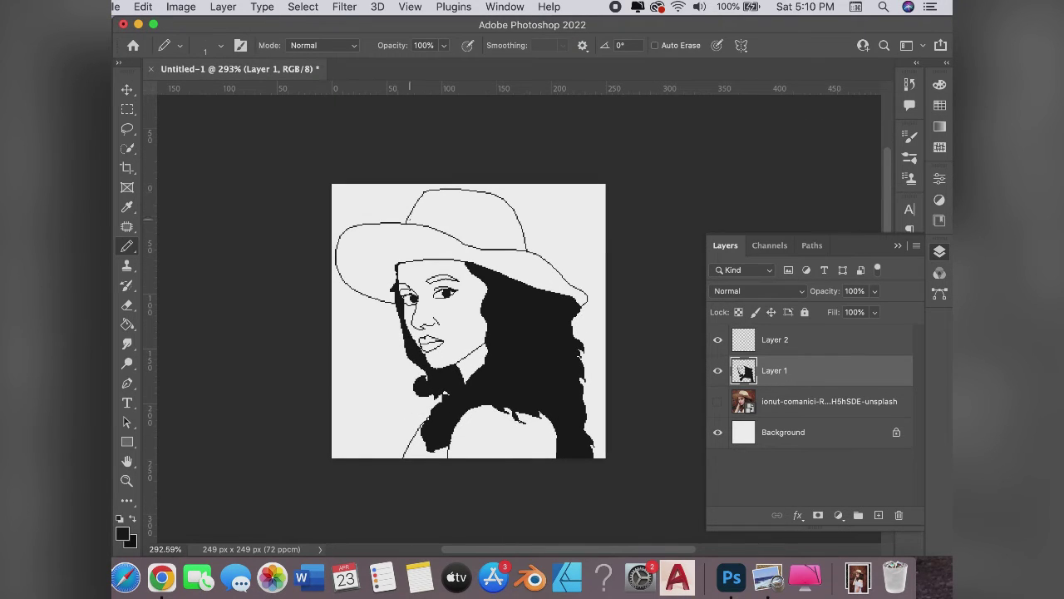
click(718, 402)
click(718, 371)
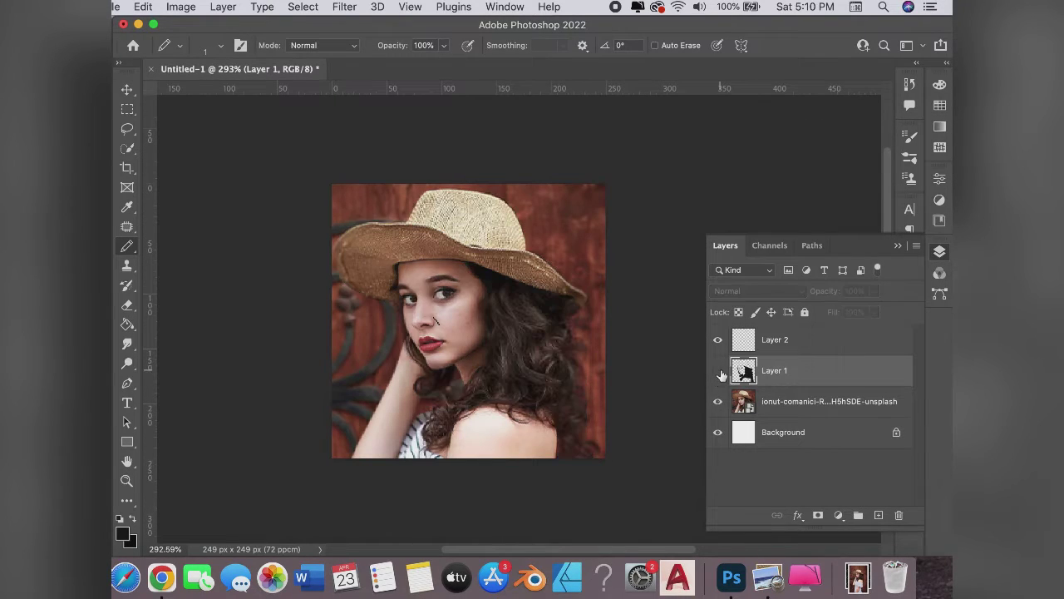
click(718, 401)
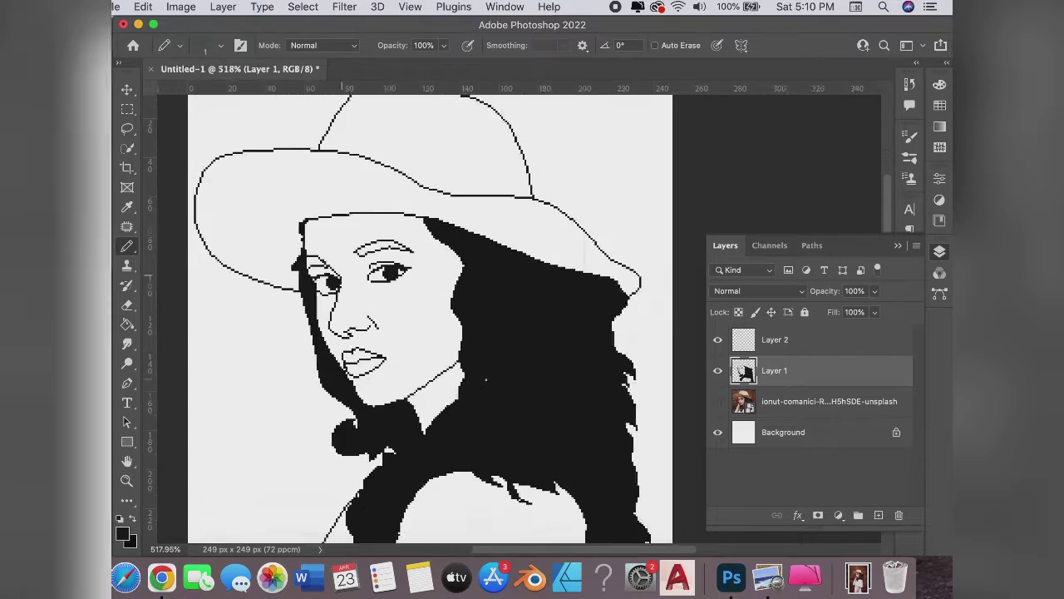
scroll(394, 318, up, 5)
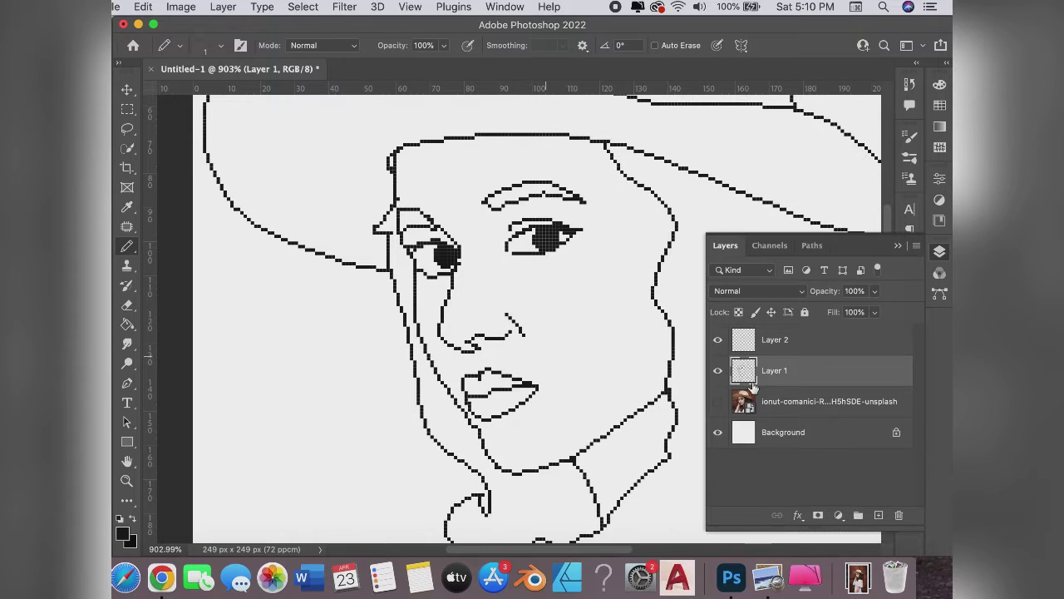
click(718, 402)
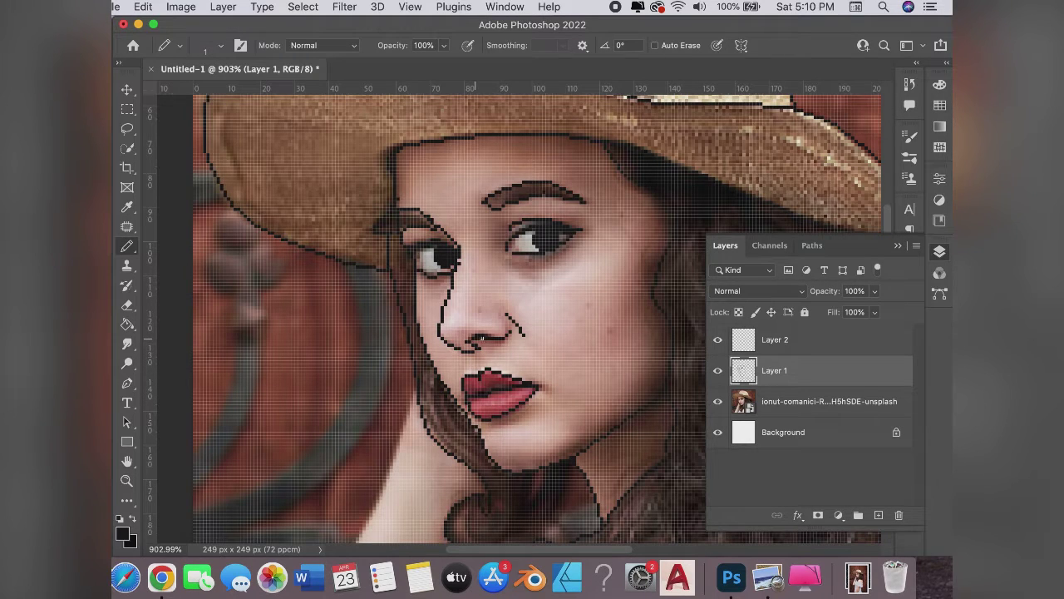
scroll(477, 356, up, 3)
scroll(474, 364, up, 2)
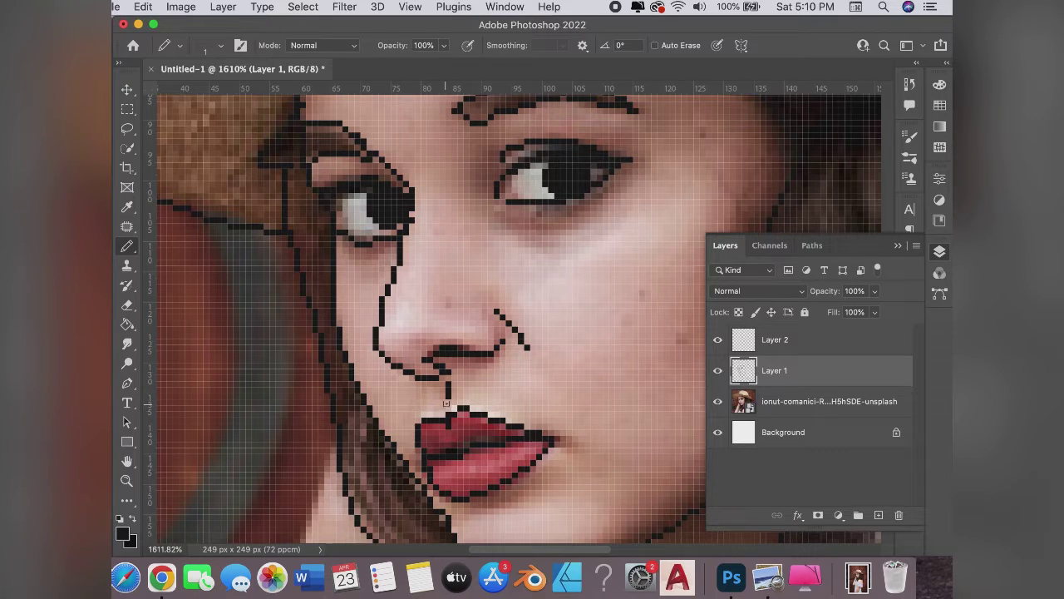
scroll(574, 404, down, 3)
scroll(574, 404, down, 3)
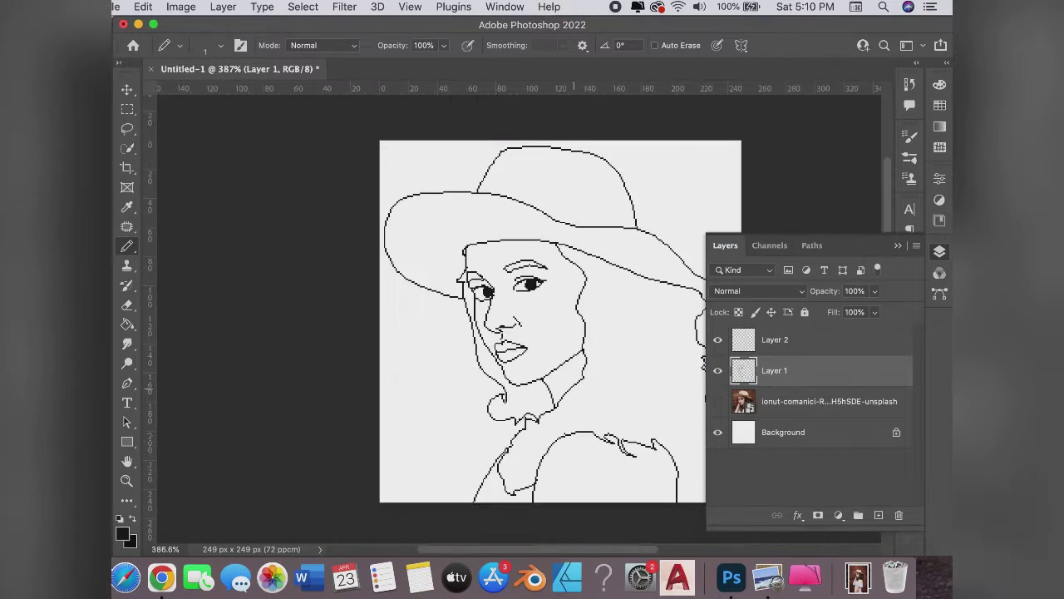
scroll(574, 404, down, 2)
scroll(566, 433, up, 3)
scroll(565, 440, up, 2)
scroll(565, 441, up, 2)
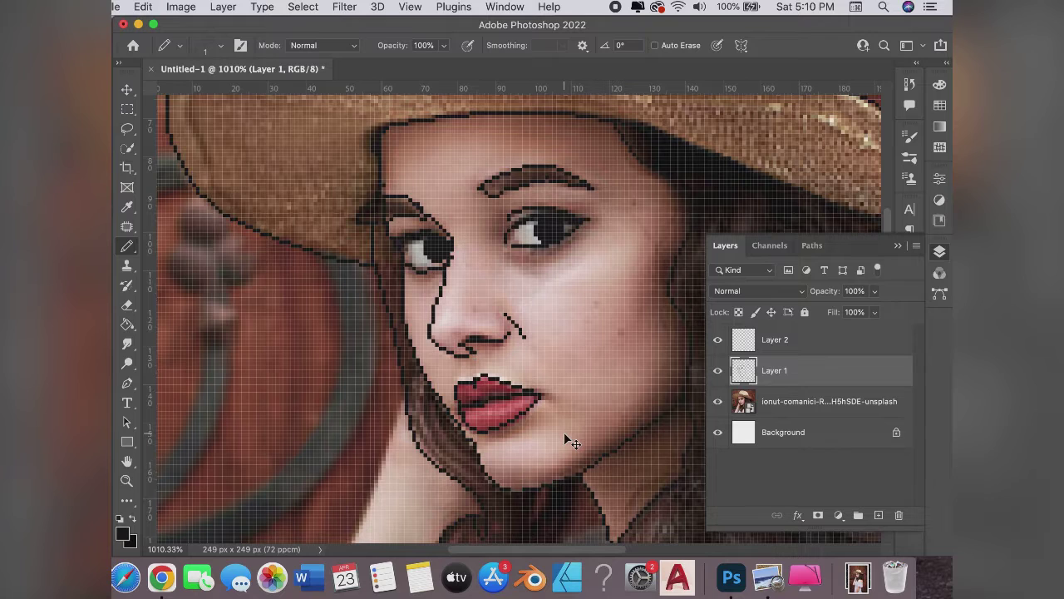
scroll(502, 407, down, 1)
scroll(582, 407, down, 2)
click(718, 401)
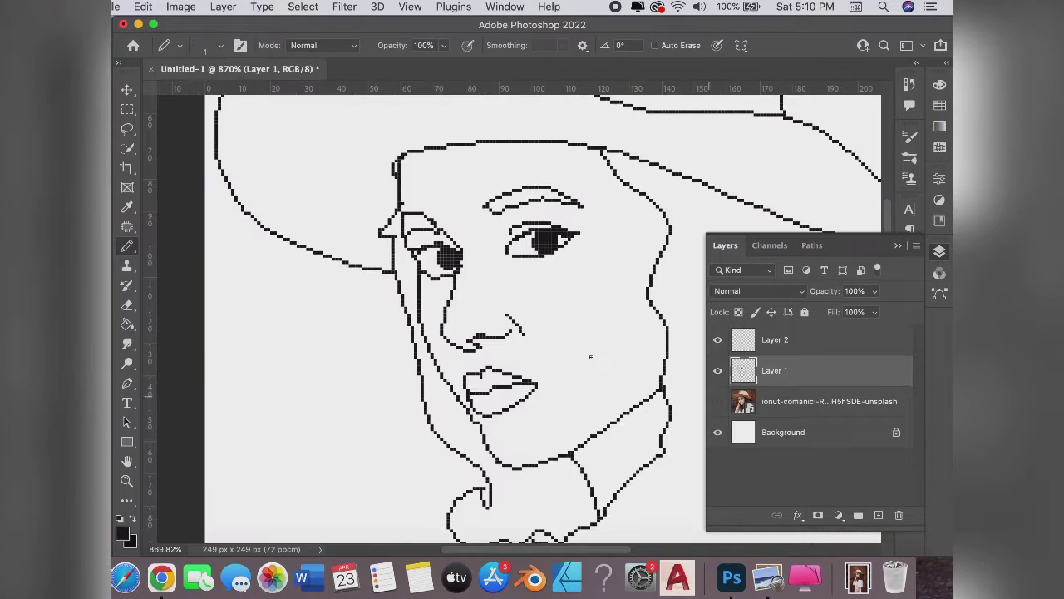
scroll(706, 325, down, 3)
scroll(619, 108, down, 3)
scroll(632, 108, up, 2)
scroll(657, 110, right, 2)
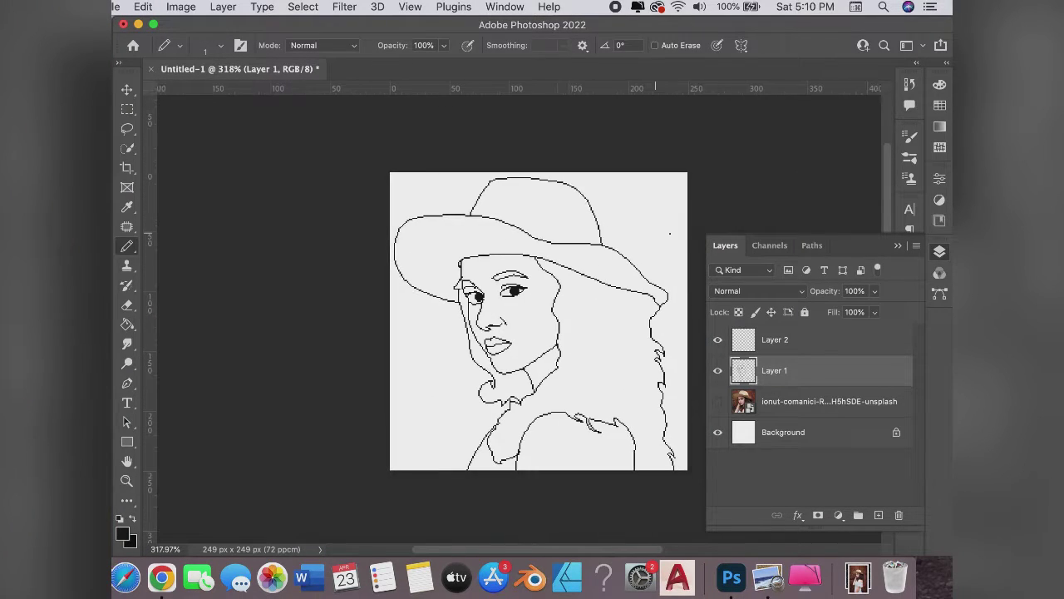